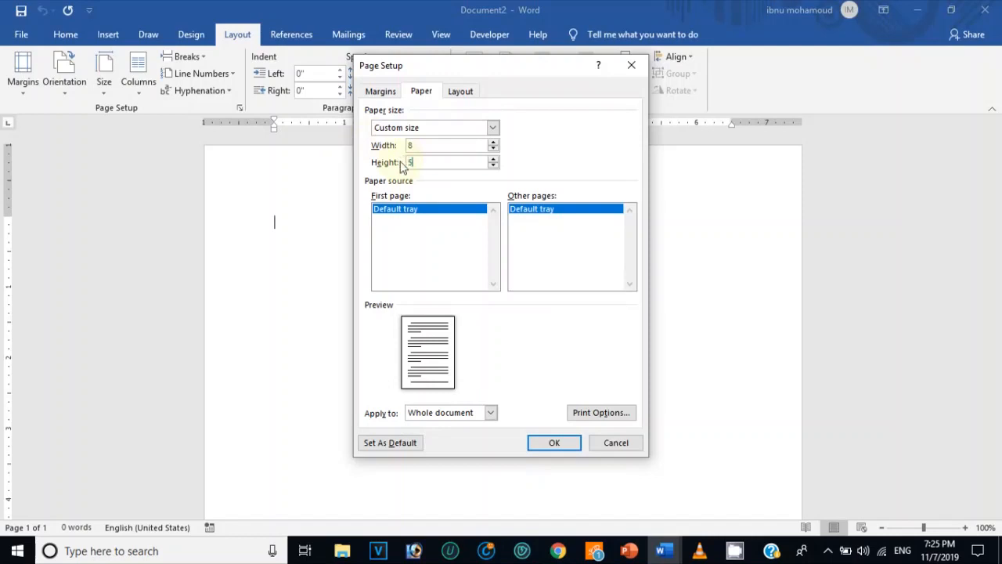
Apply the custom paper size of 8 by 5 inches to the whole document and set the page margins to Narrow.
click(554, 442)
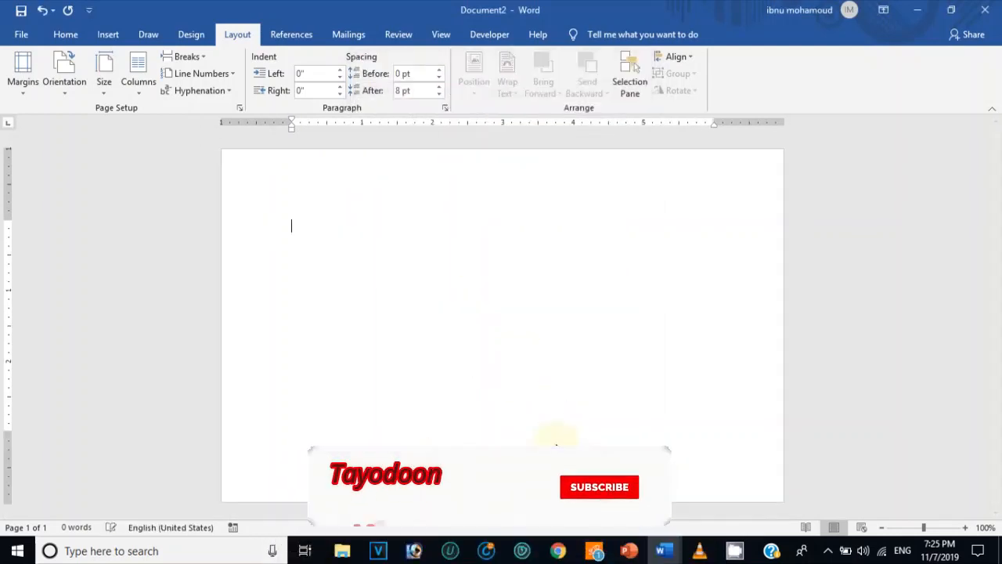
click(25, 88)
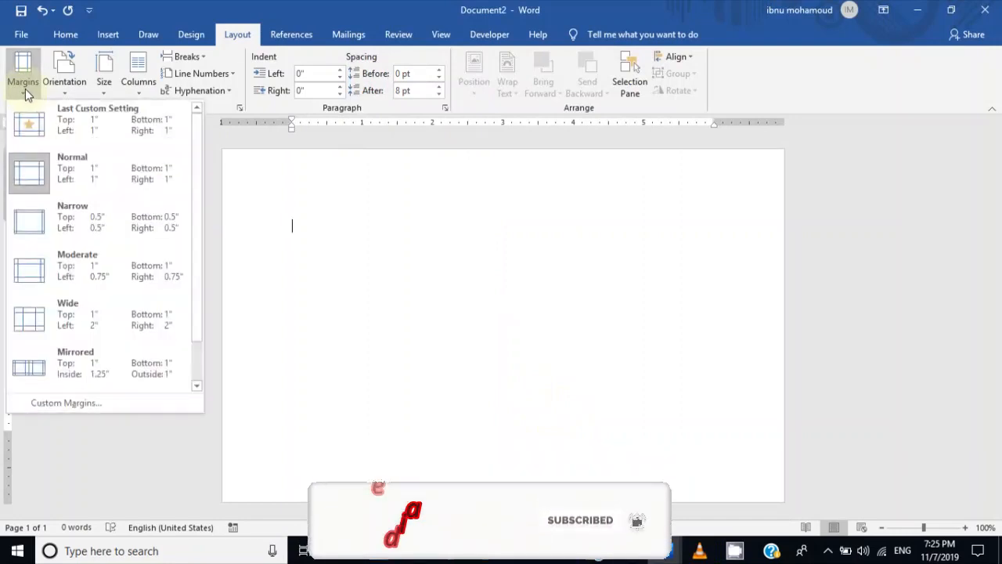
click(29, 226)
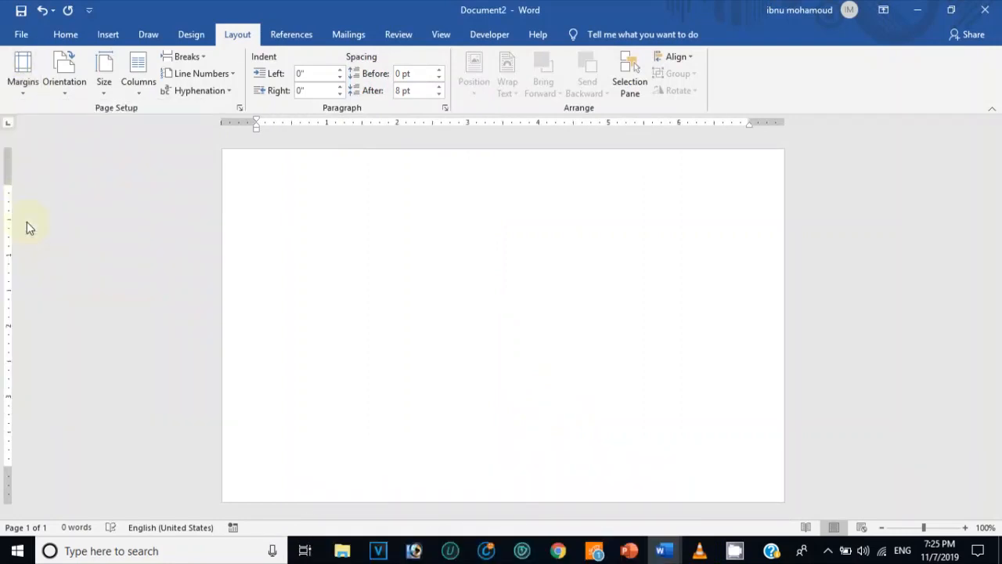
Draw a vertical rectangle about 1.97 inches wide and 4.91 inches high along the page's left edge.
click(108, 36)
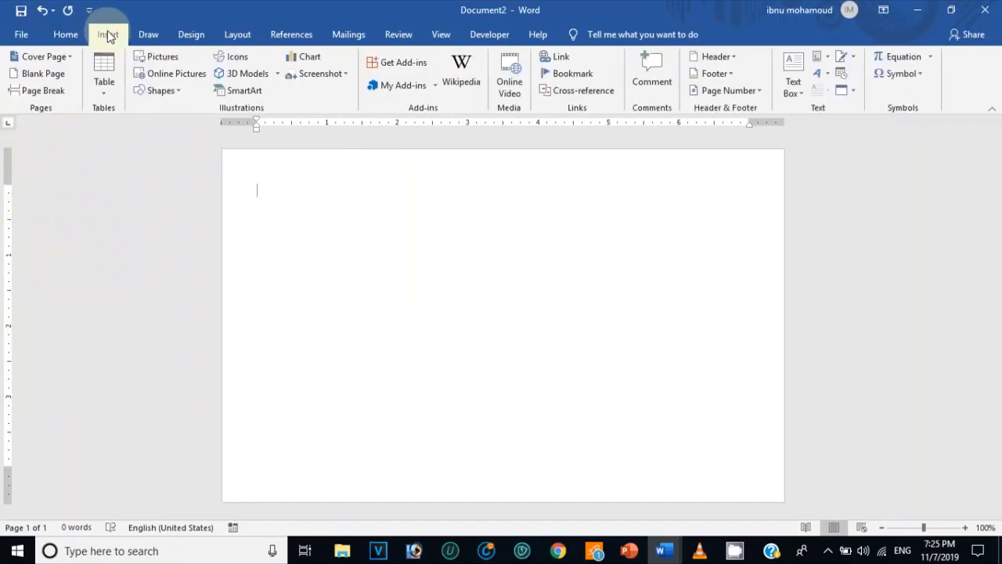
click(179, 91)
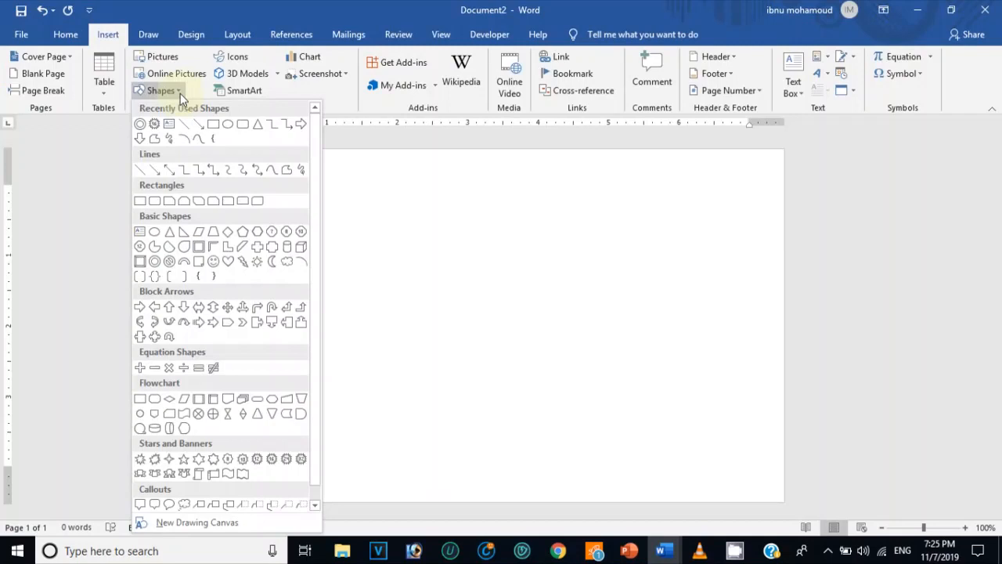
click(213, 125)
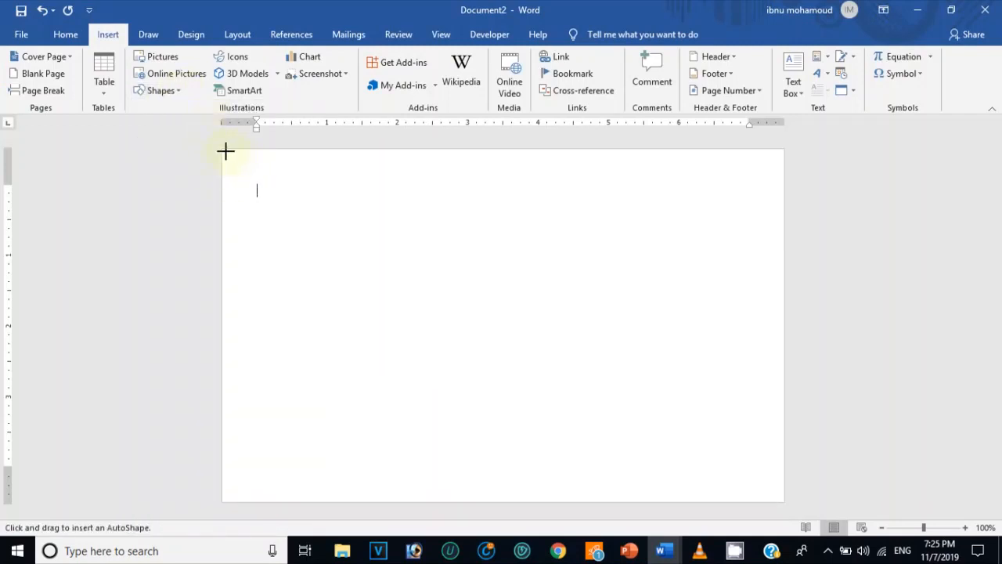
drag(222, 150, 348, 505)
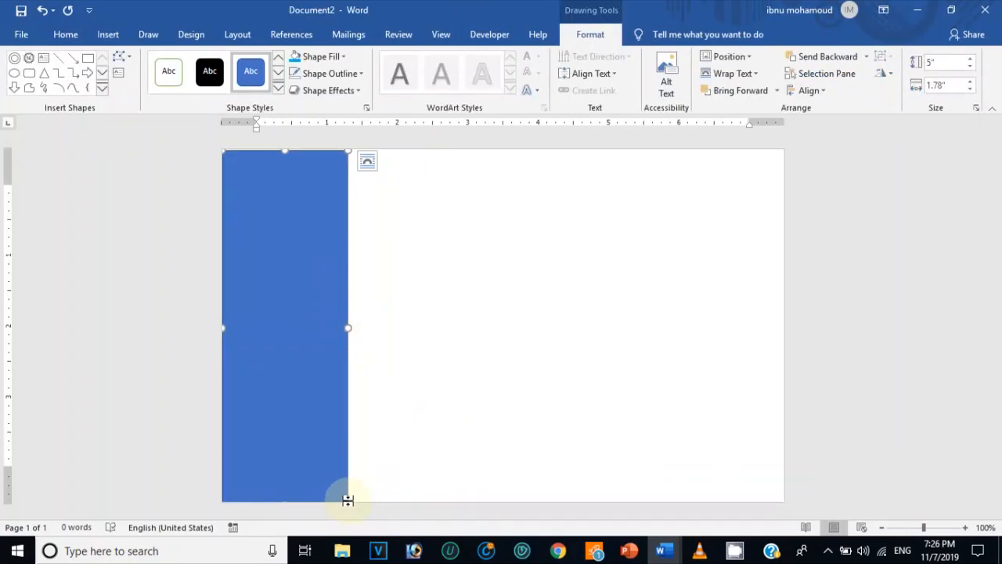
drag(348, 500, 347, 497)
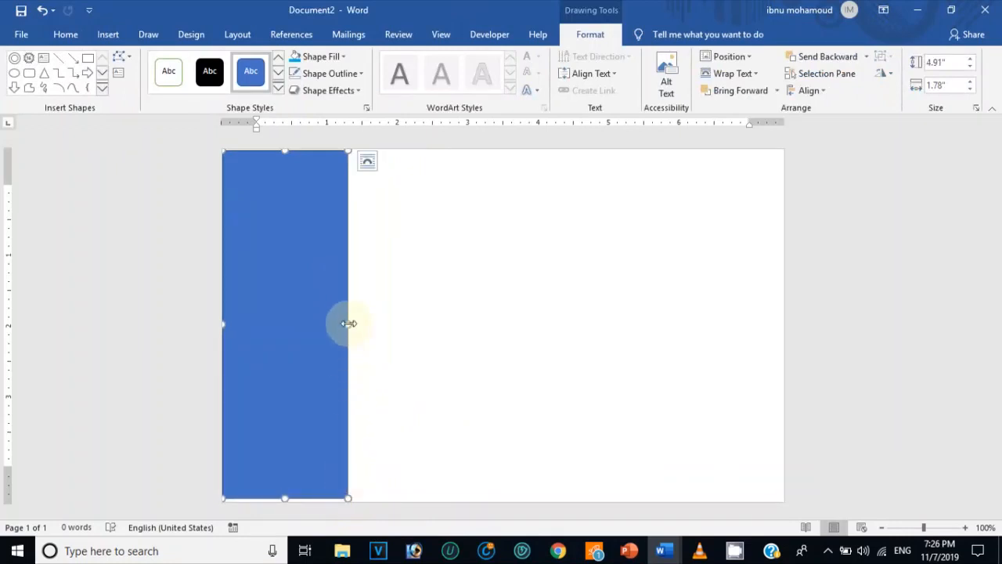
drag(349, 323, 361, 324)
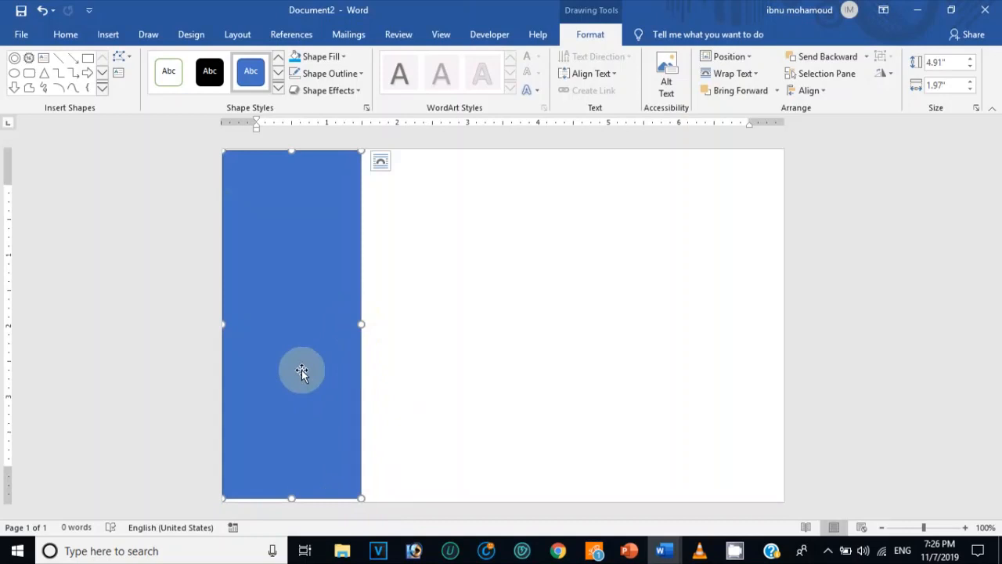
Edit the rectangle's points: add one on the bottom edge near the left corner and delete the bottom-right corner point.
right_click(301, 370)
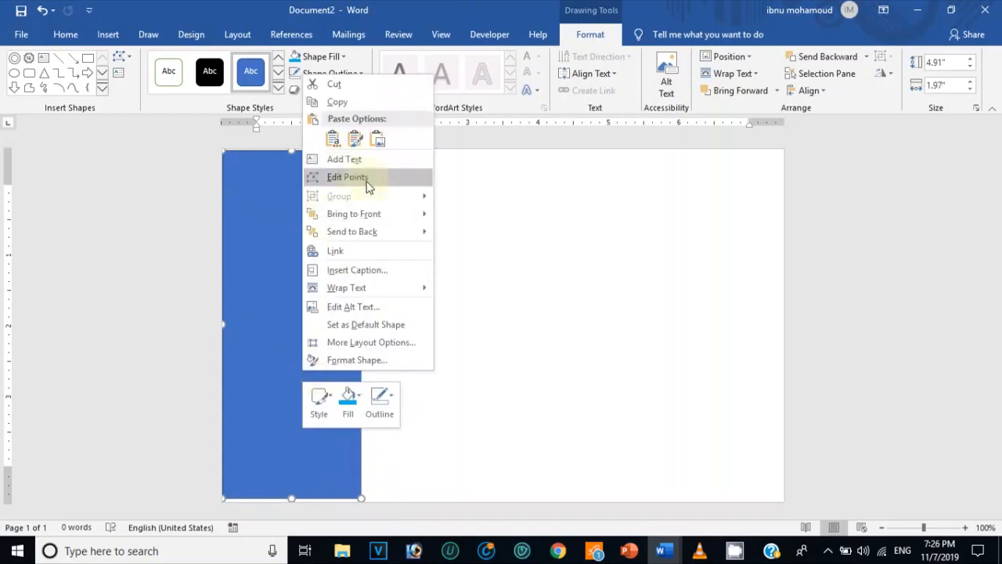
click(368, 179)
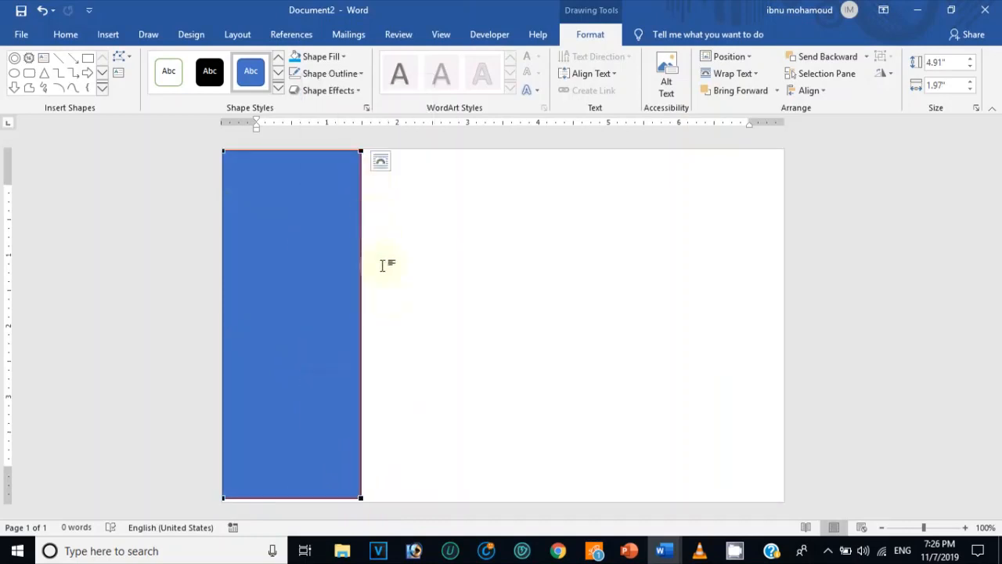
right_click(256, 498)
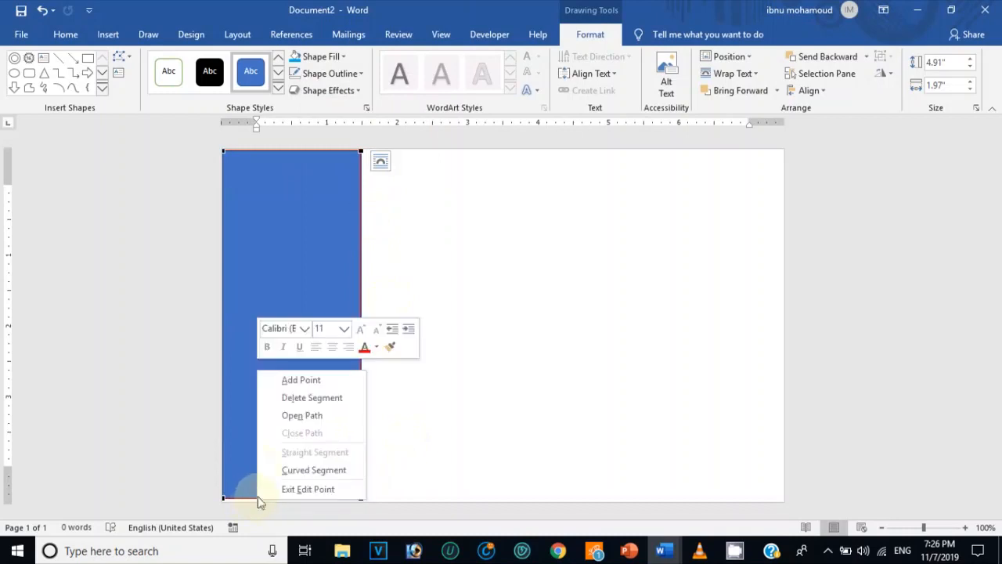
click(319, 383)
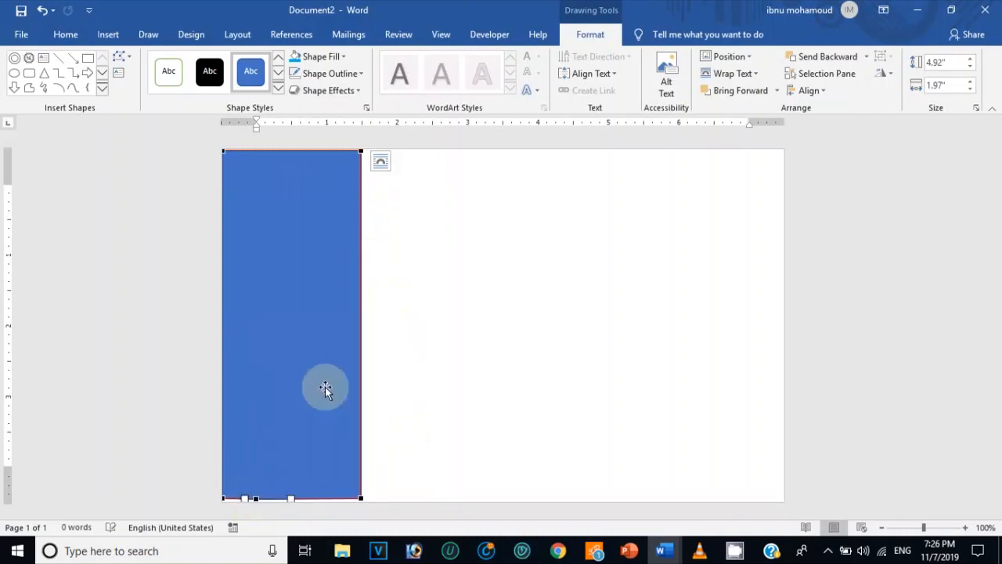
right_click(360, 498)
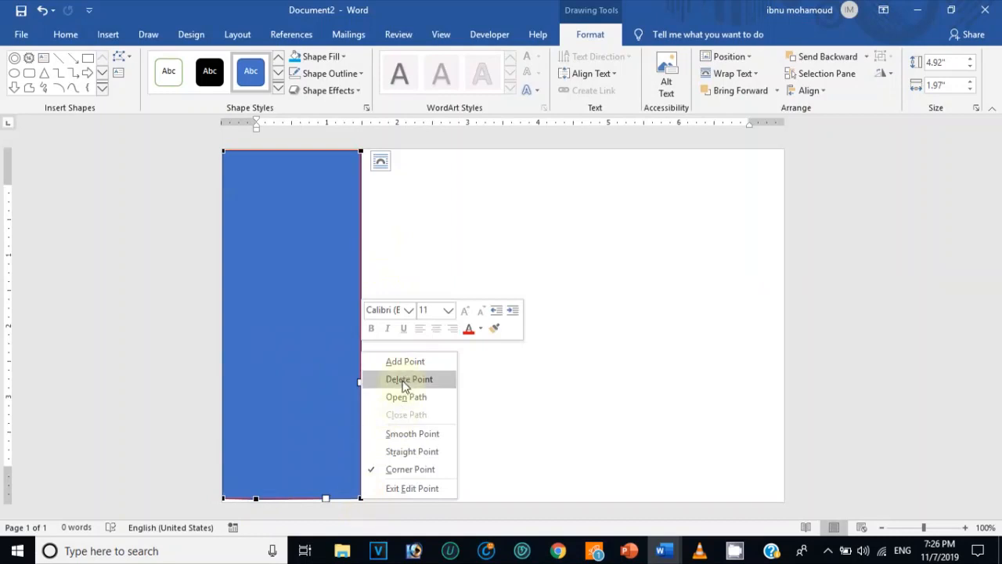
click(405, 382)
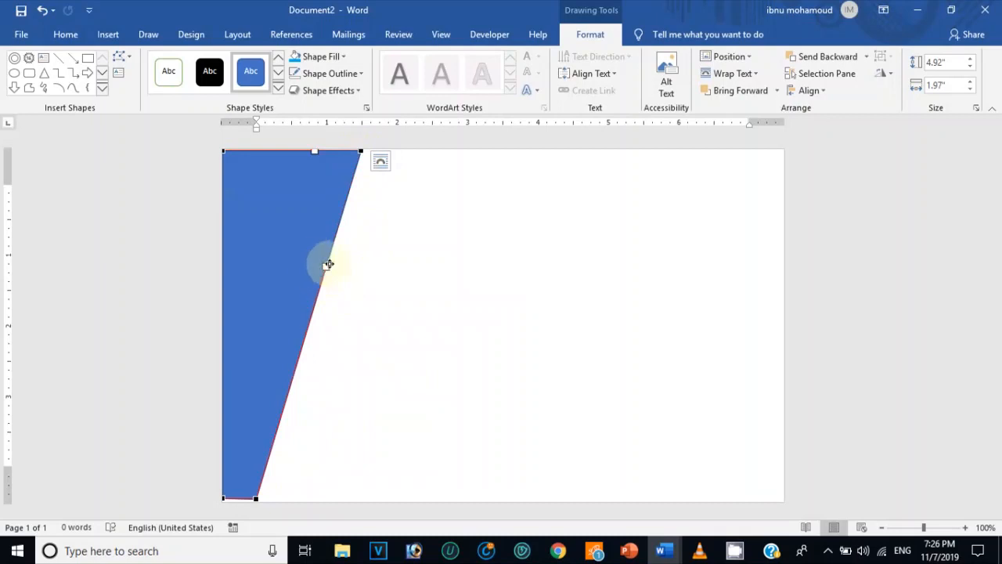
Bend the shape's slanted right edge into an inward curve using the handles of its lower and upper end points.
drag(325, 264, 242, 282)
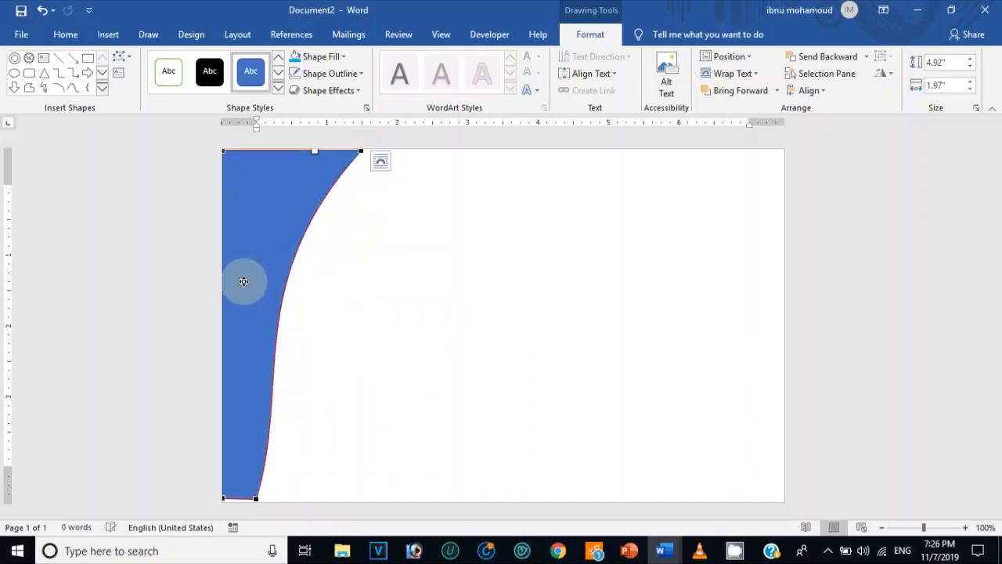
click(253, 498)
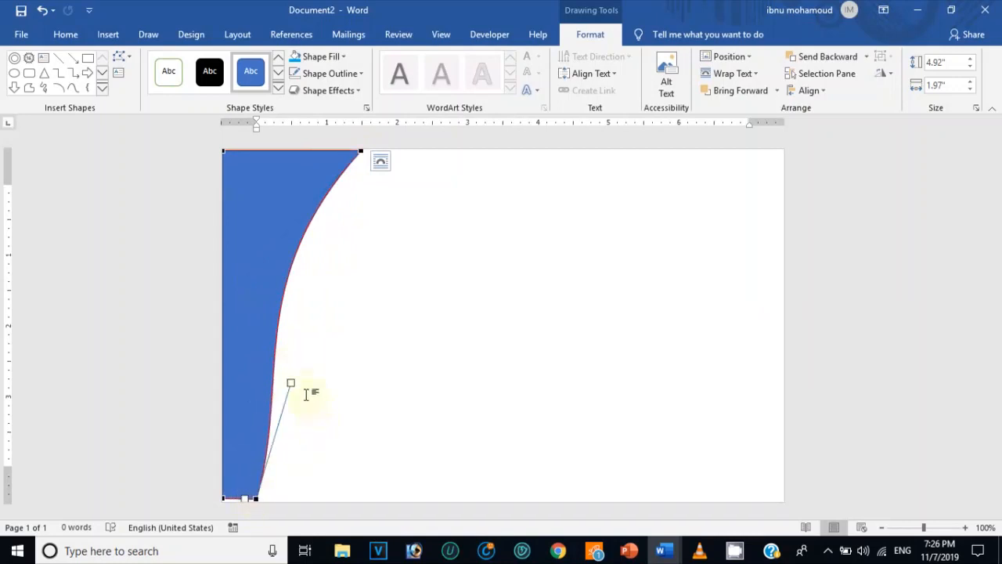
drag(291, 381, 262, 381)
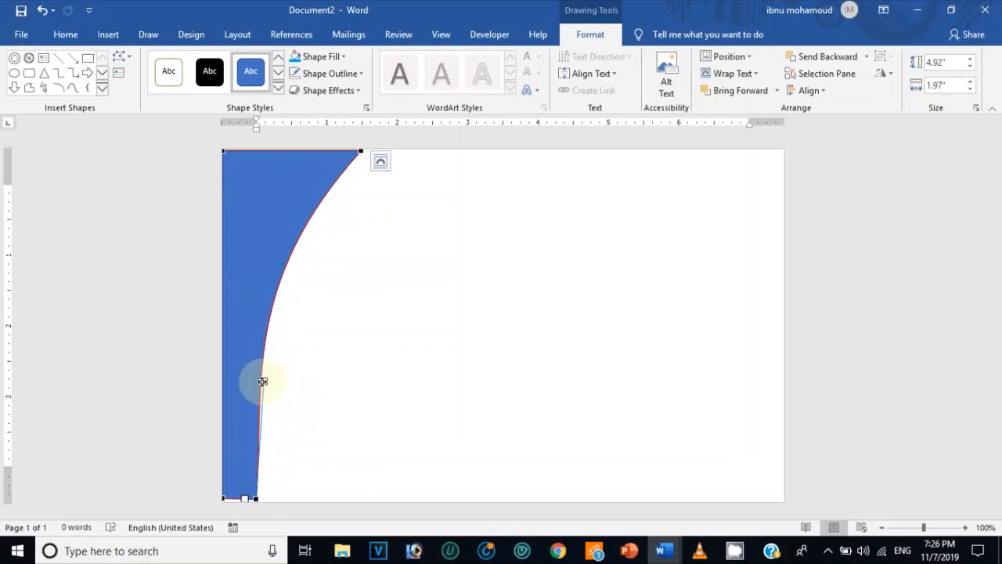
click(362, 150)
mouse_move(237, 279)
mouse_down()
mouse_move(231, 238)
mouse_move(239, 273)
mouse_up()
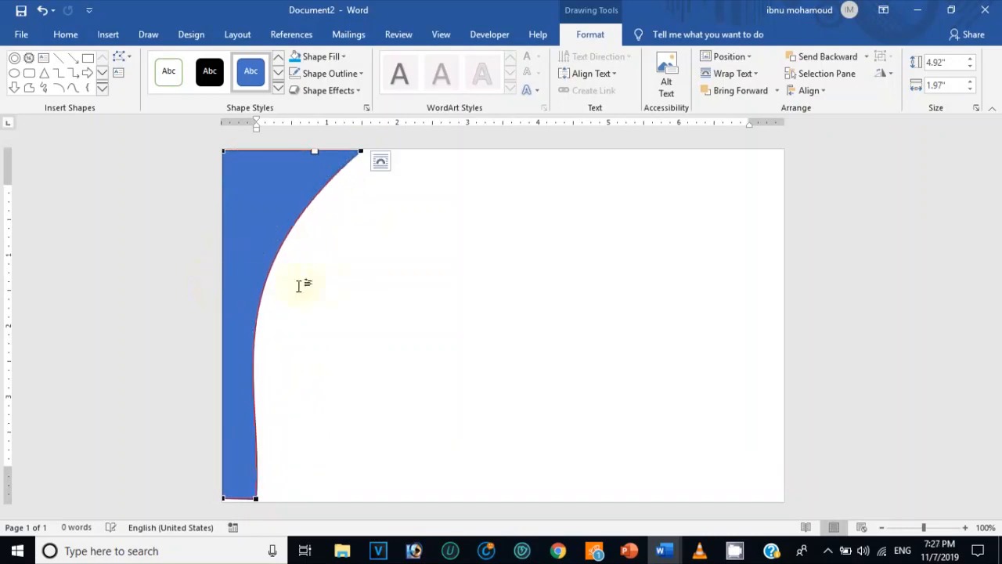
Extend the shape's top-right point to widen it to about 2.28 inches and smooth the curve with its handle.
drag(359, 150, 382, 149)
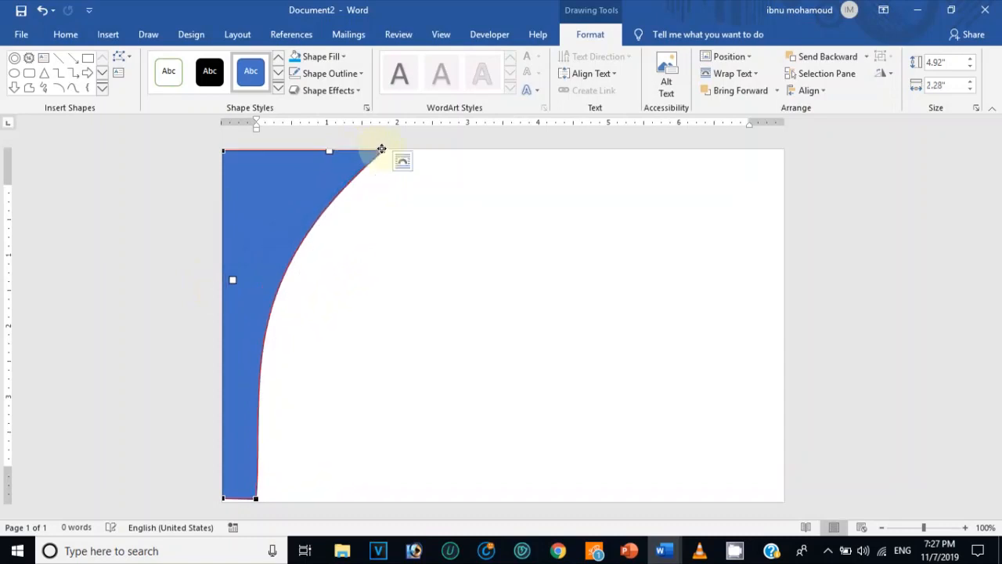
drag(234, 278, 224, 269)
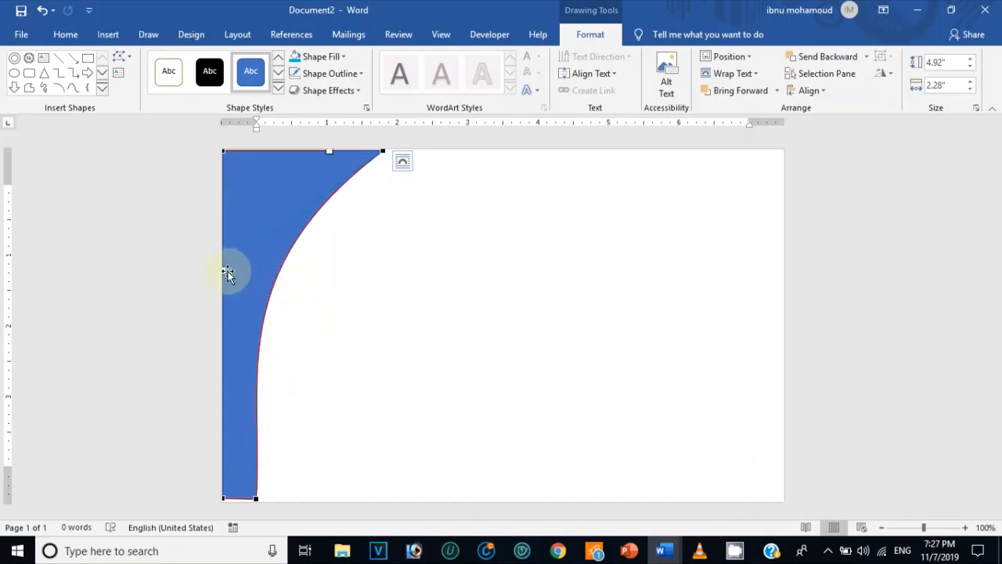
drag(224, 269, 225, 249)
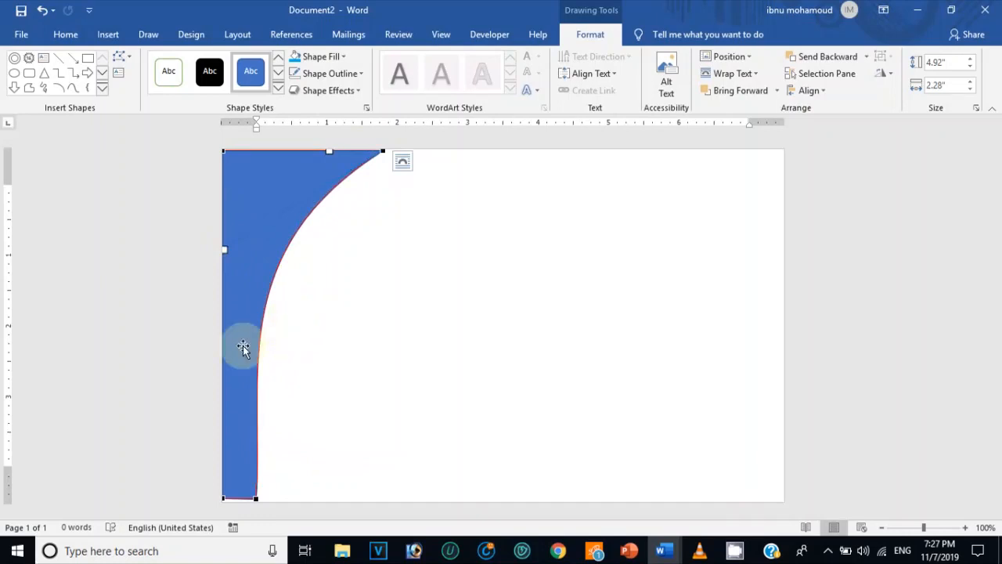
Fill the curved shape with the standard light blue and remove its outline.
click(345, 60)
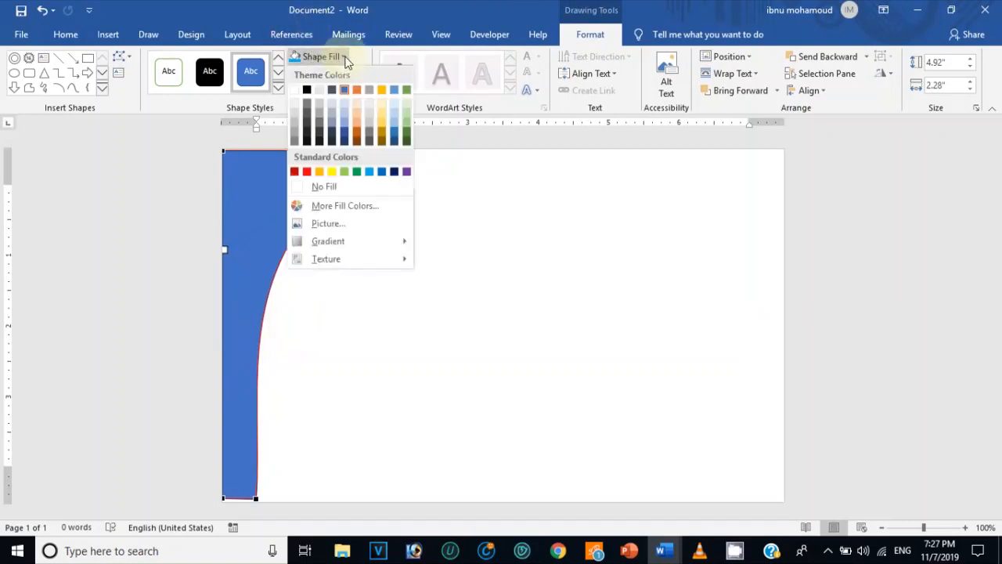
click(374, 172)
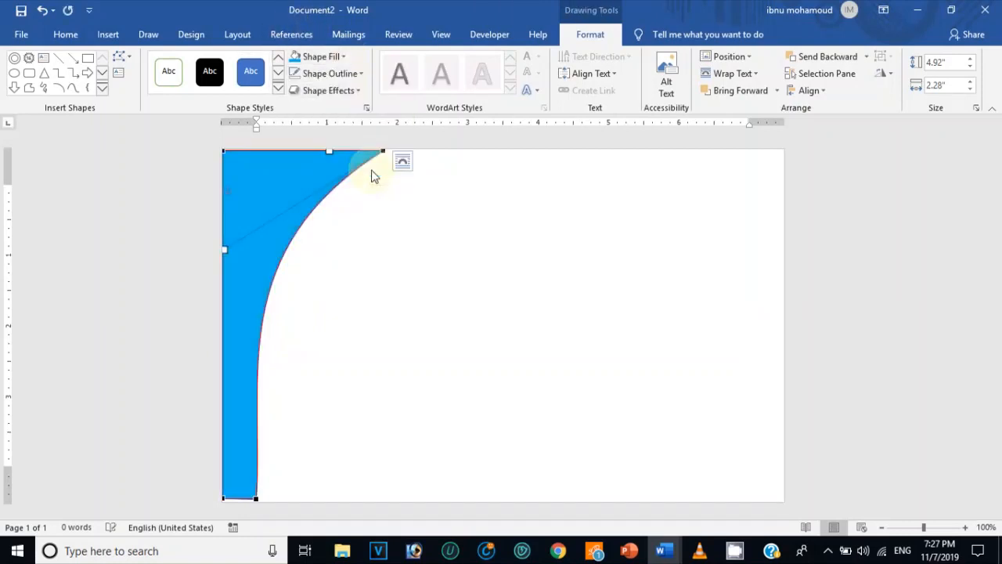
click(361, 72)
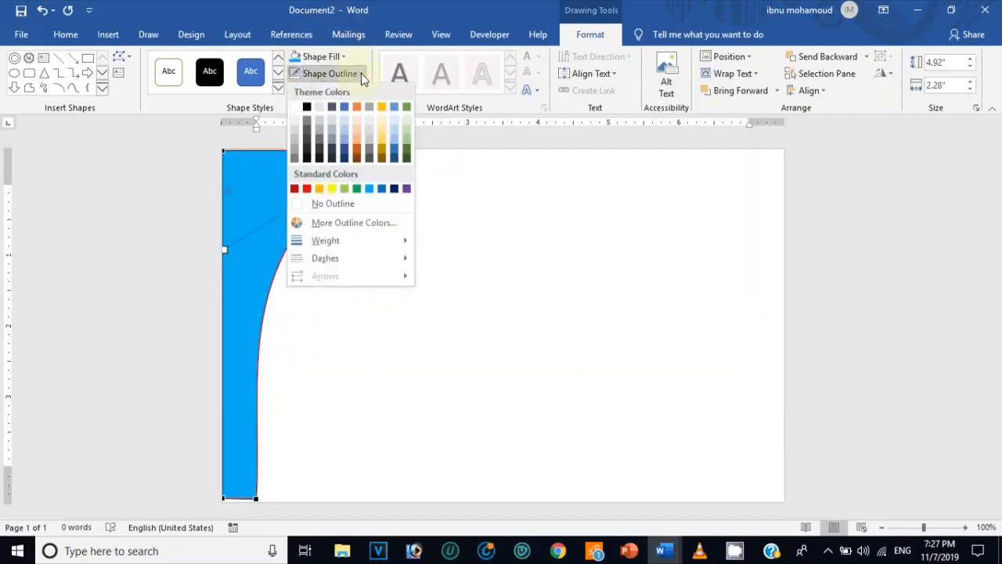
click(332, 206)
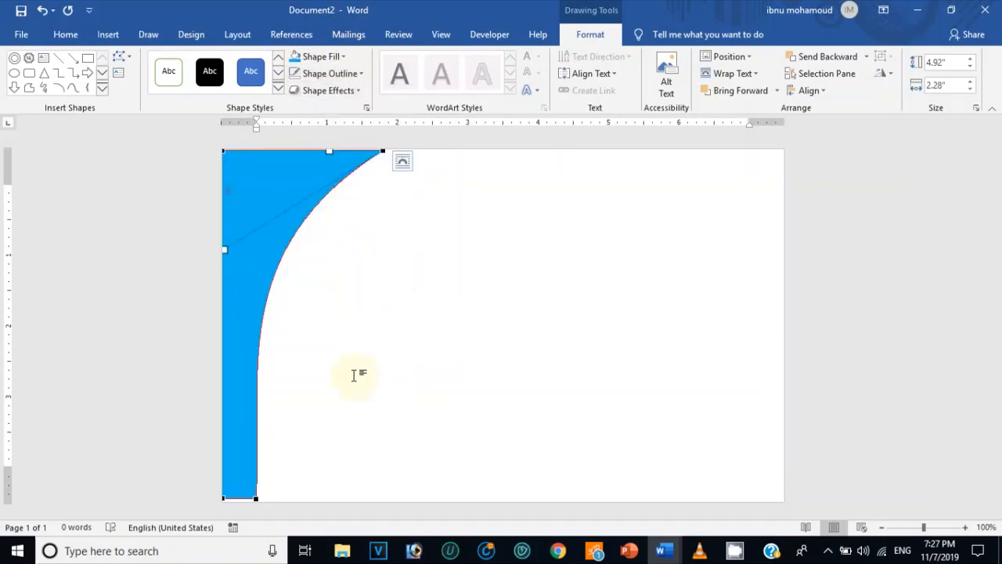
Refine the lower end of the curve and stretch the shape to about 5.07 inches high, past the page's top and bottom edges.
click(257, 498)
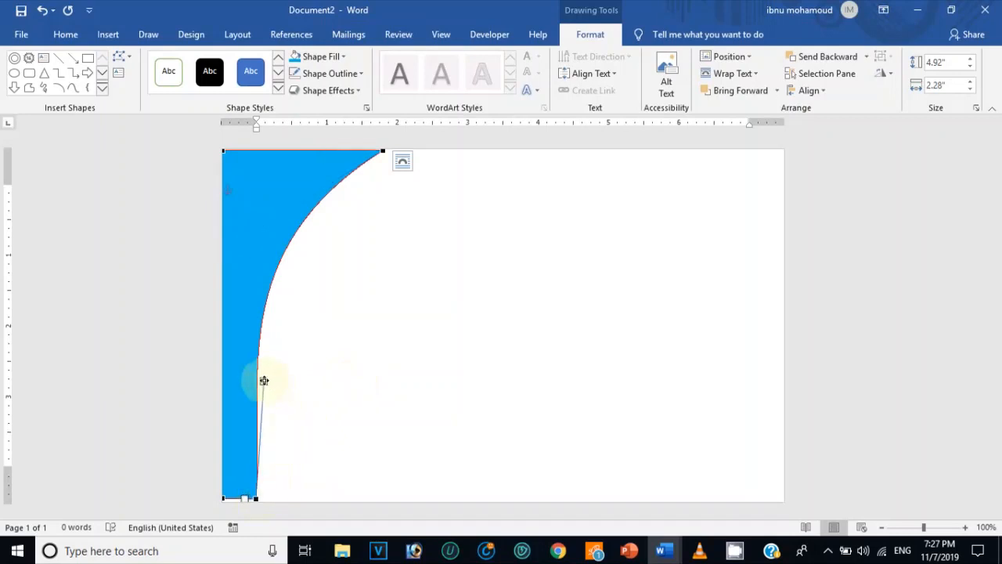
drag(253, 402, 258, 408)
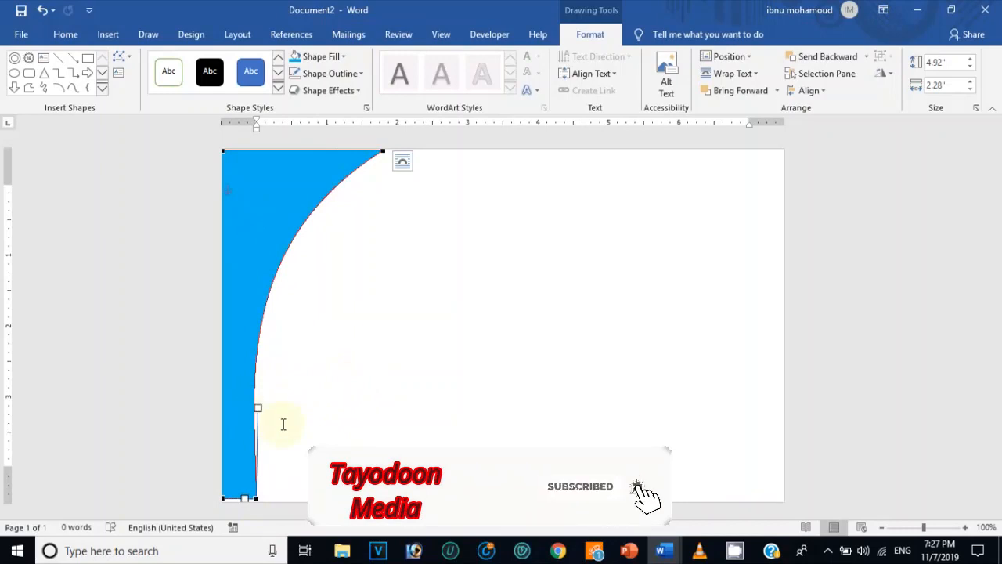
click(367, 282)
click(266, 228)
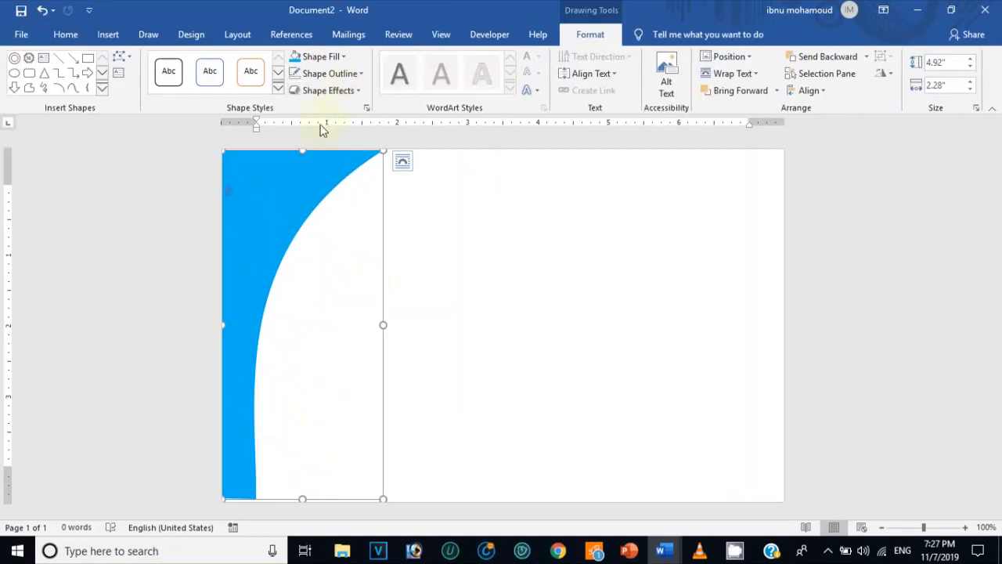
drag(295, 149, 302, 146)
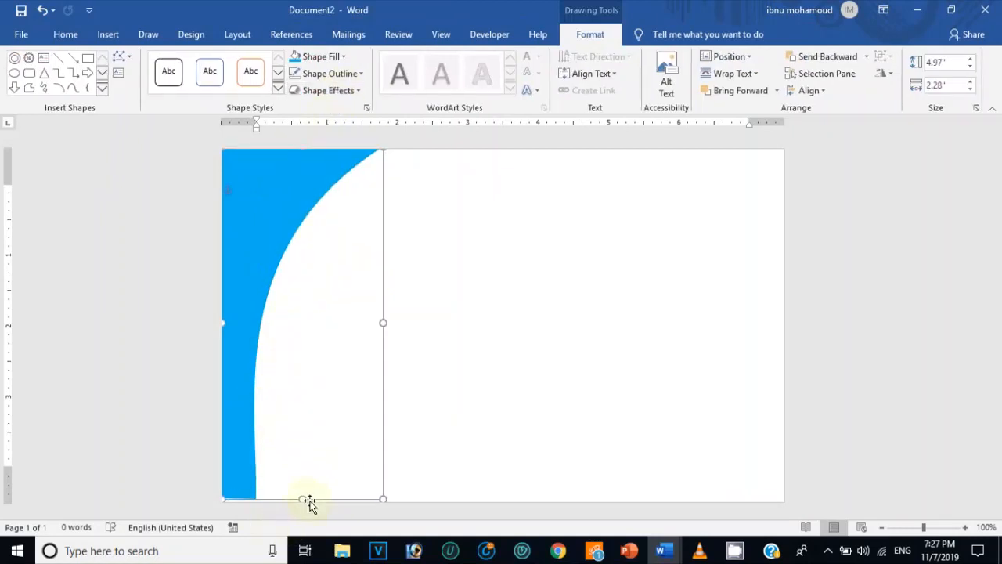
drag(306, 501, 305, 506)
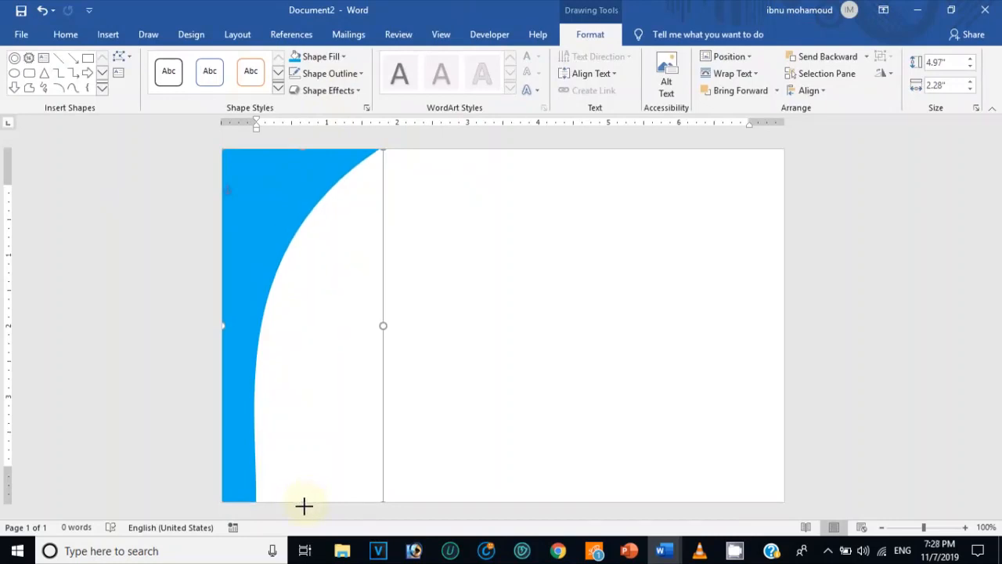
Copy the light blue curved shape and paste a duplicate onto the page.
right_click(254, 261)
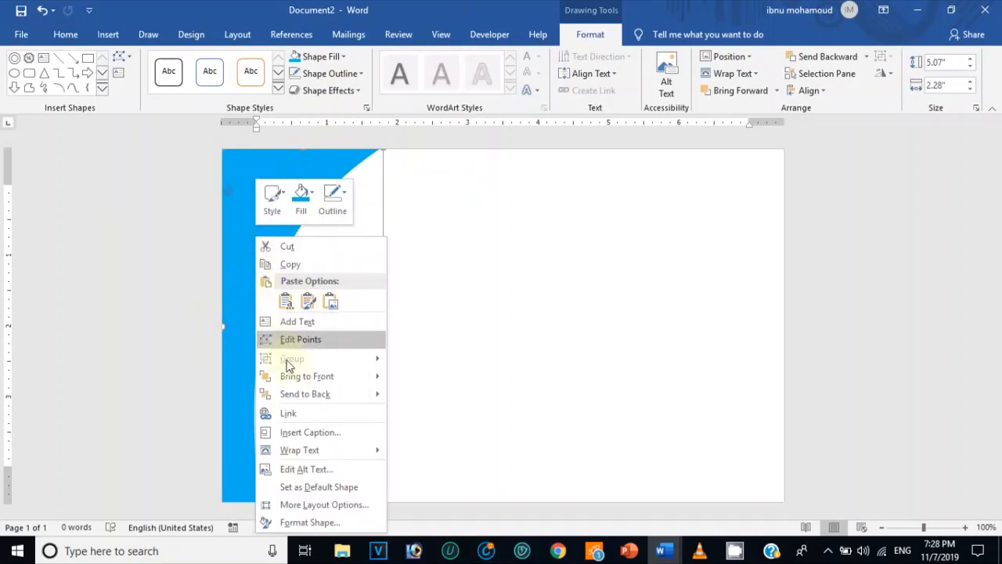
click(300, 265)
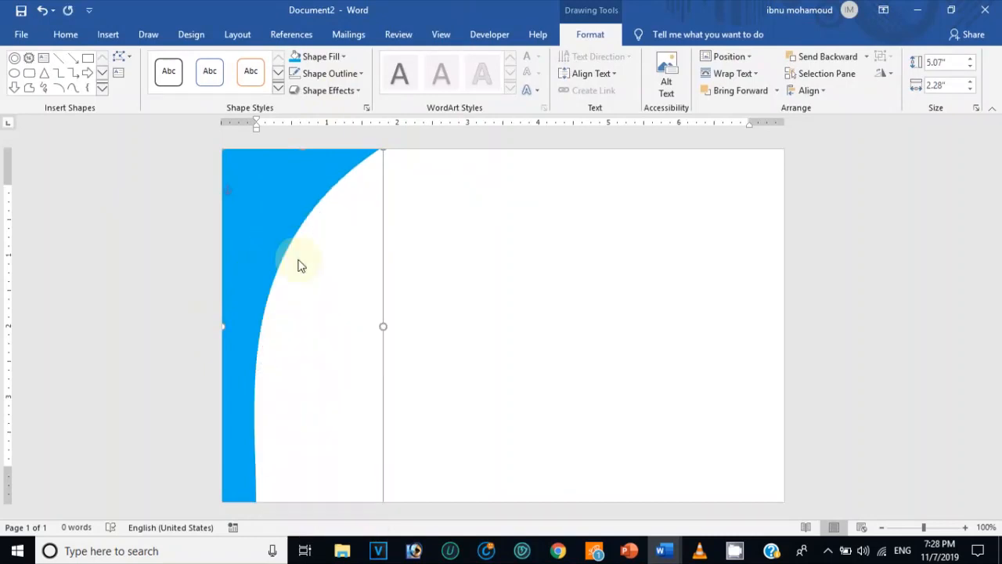
right_click(448, 239)
click(479, 305)
click(480, 305)
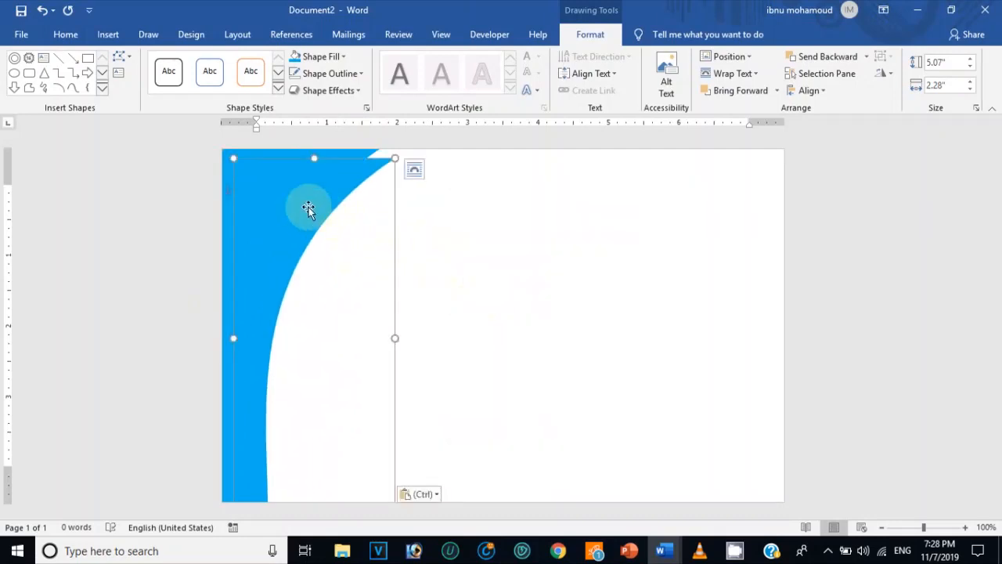
Fill the duplicated curved shape with standard yellow and offset it slightly rightward, with its upper edge at the page's upper edge.
click(347, 60)
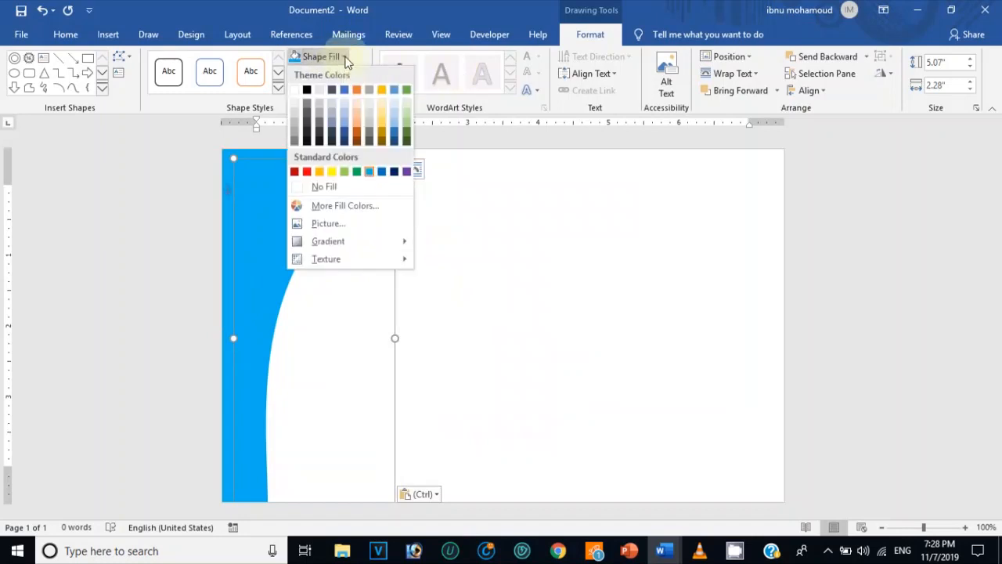
click(335, 172)
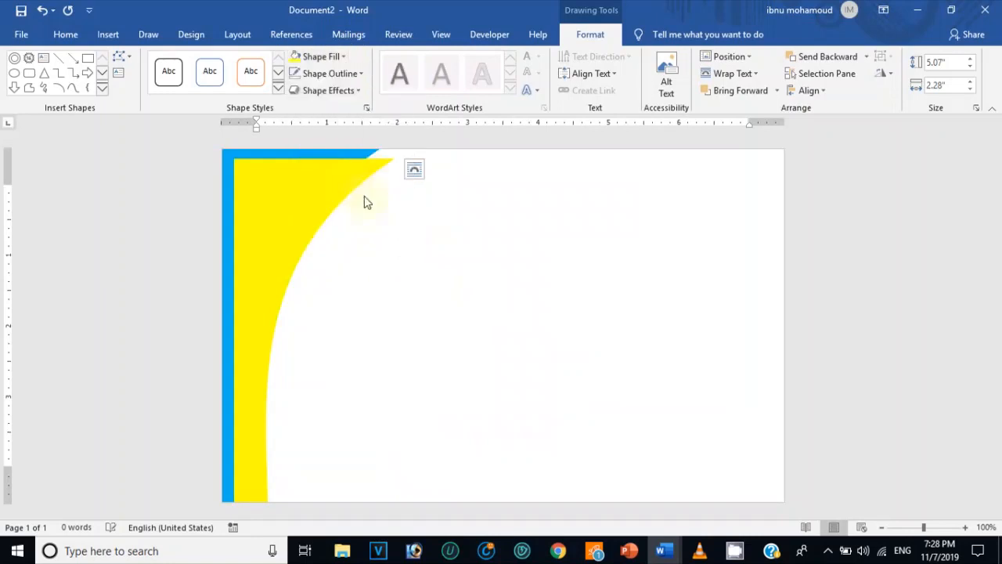
drag(304, 218, 313, 205)
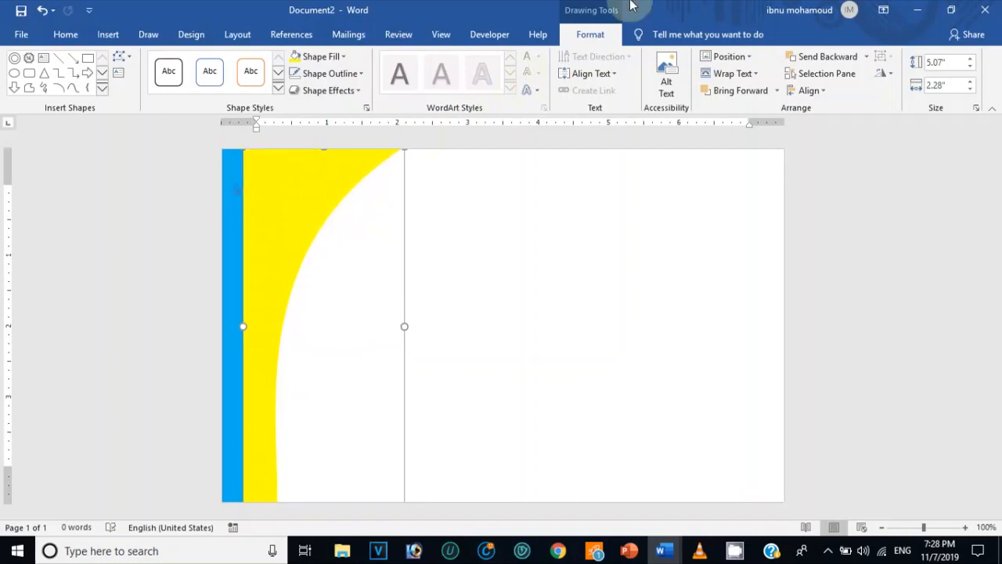
Send the yellow shape one level back behind the light blue one and resize it to about 5.02 by 2.33 inches.
click(867, 60)
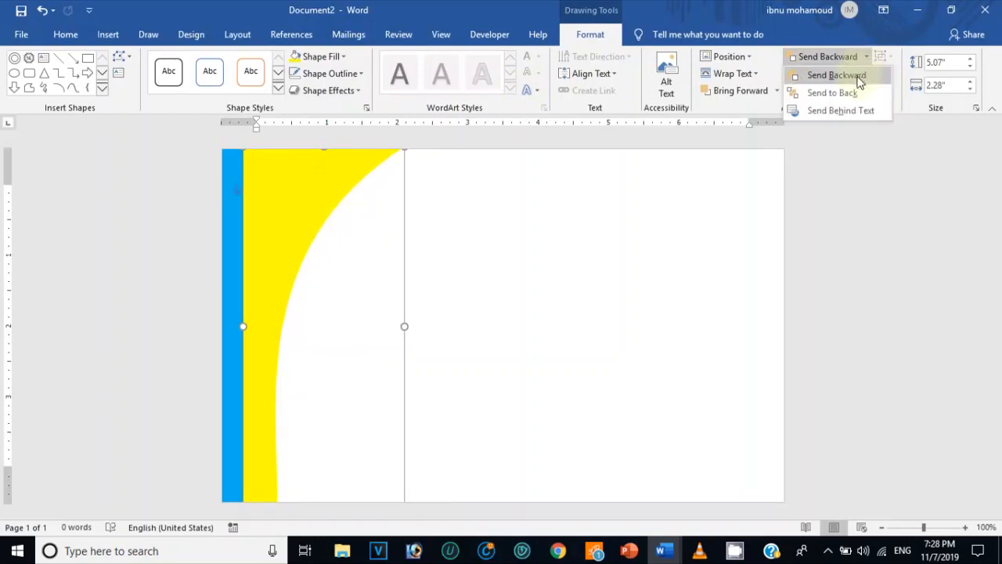
click(860, 76)
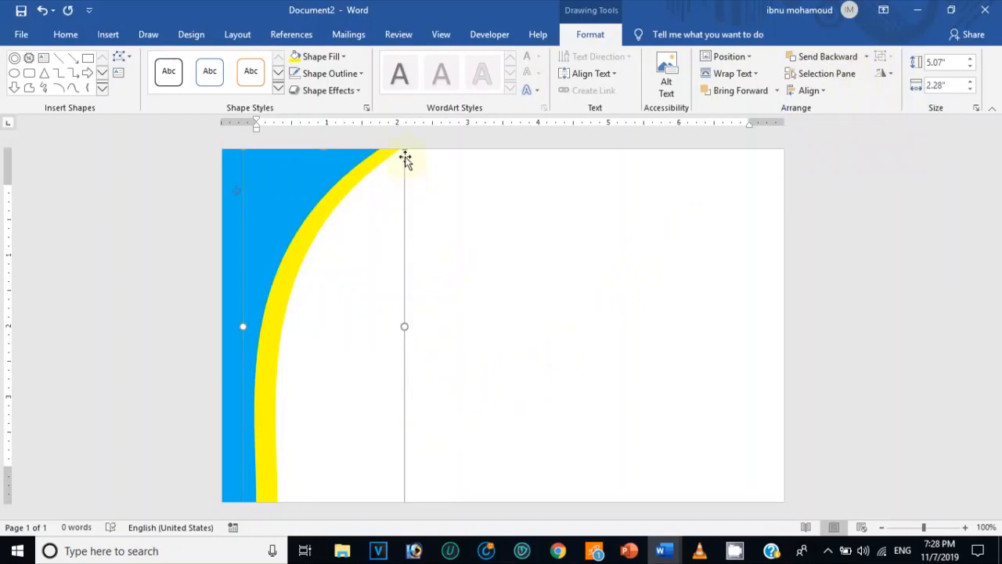
drag(407, 149, 408, 148)
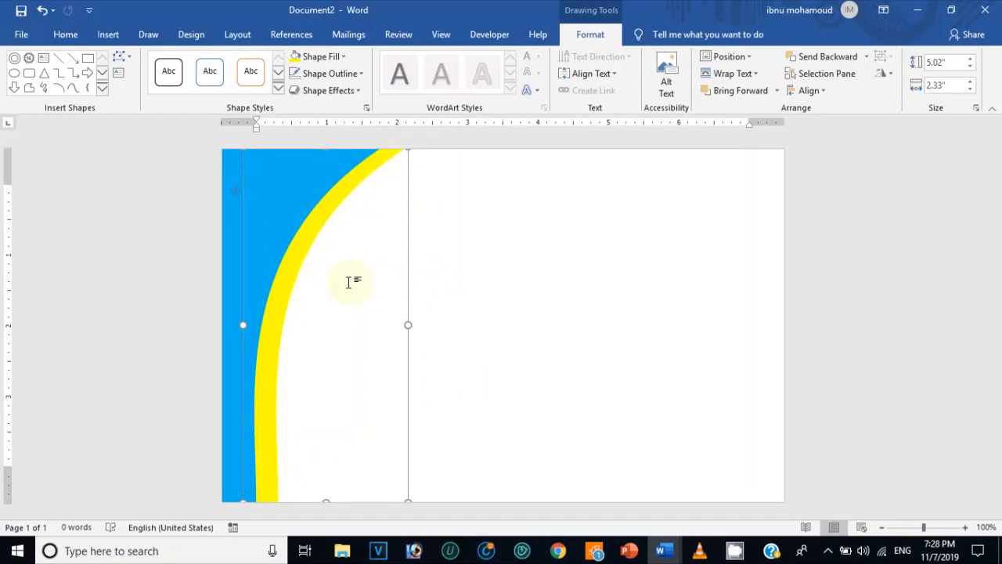
click(447, 287)
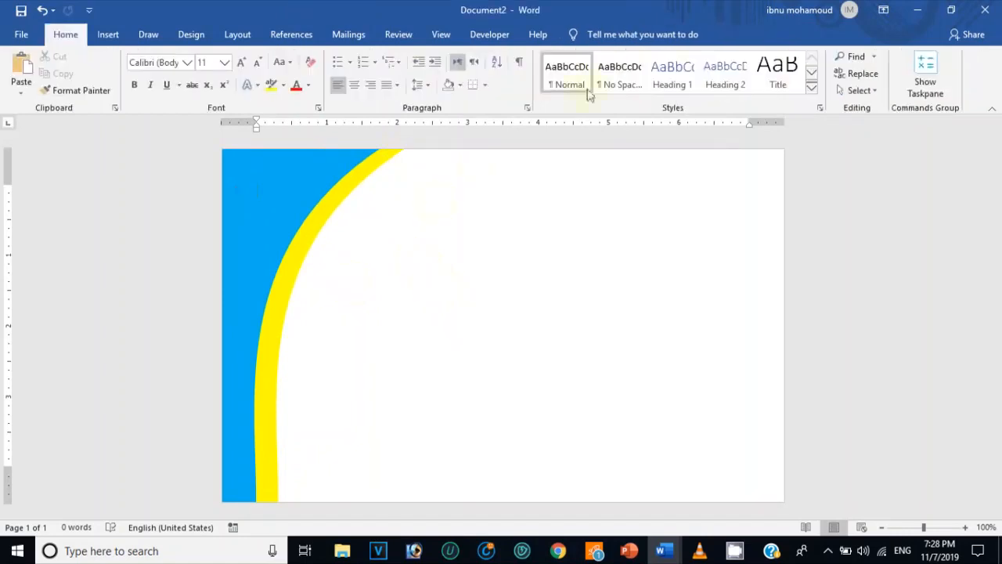
Draw a narrow rectangle about 3.42 inches high and 0.54 inch wide, placed beside the yellow band at the page's lower edge.
click(106, 36)
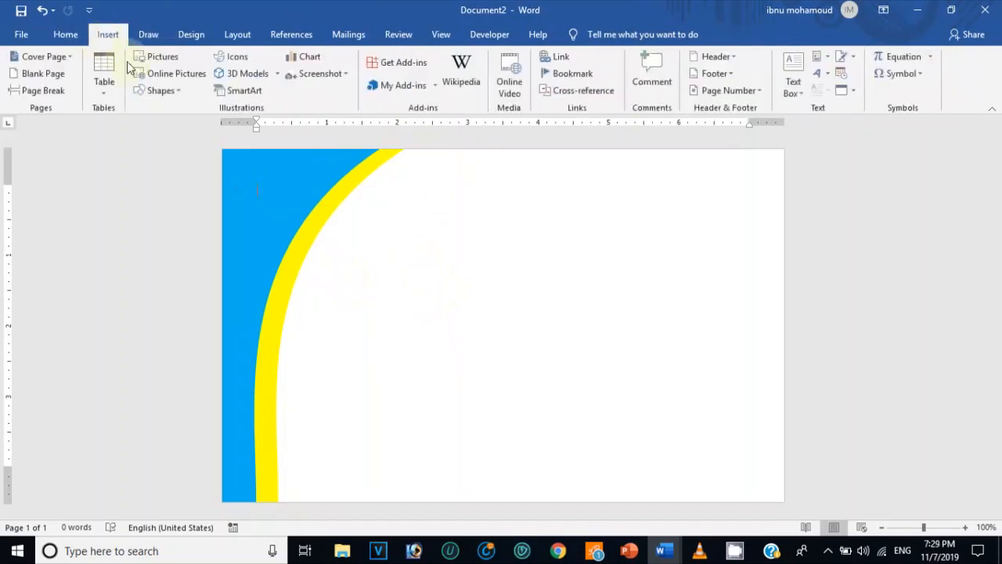
click(182, 96)
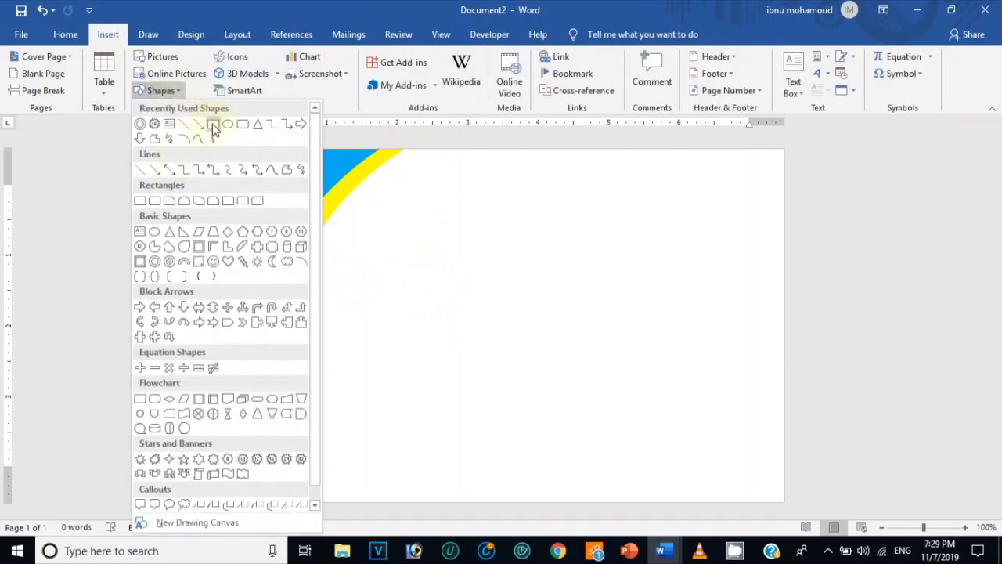
click(213, 124)
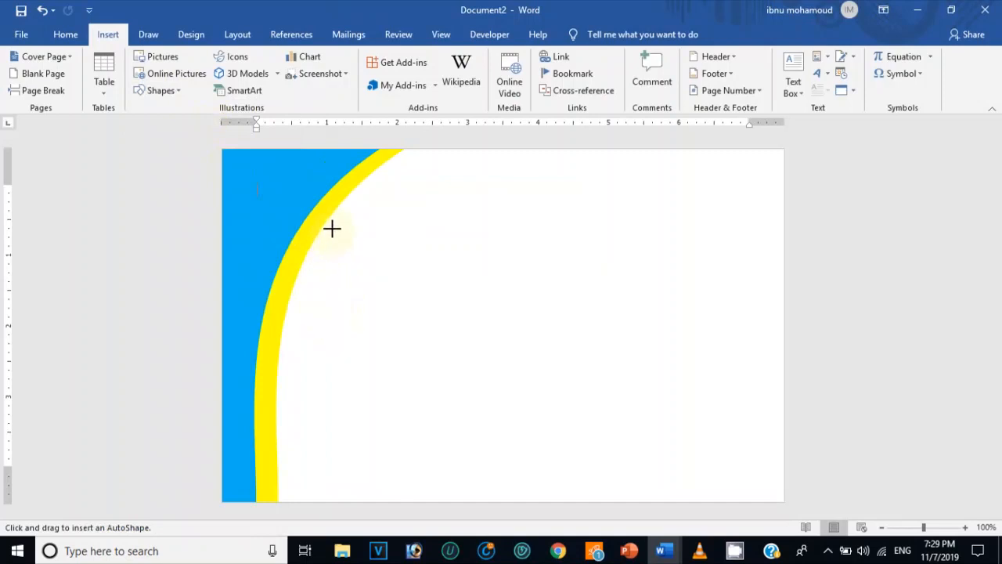
drag(319, 261, 353, 496)
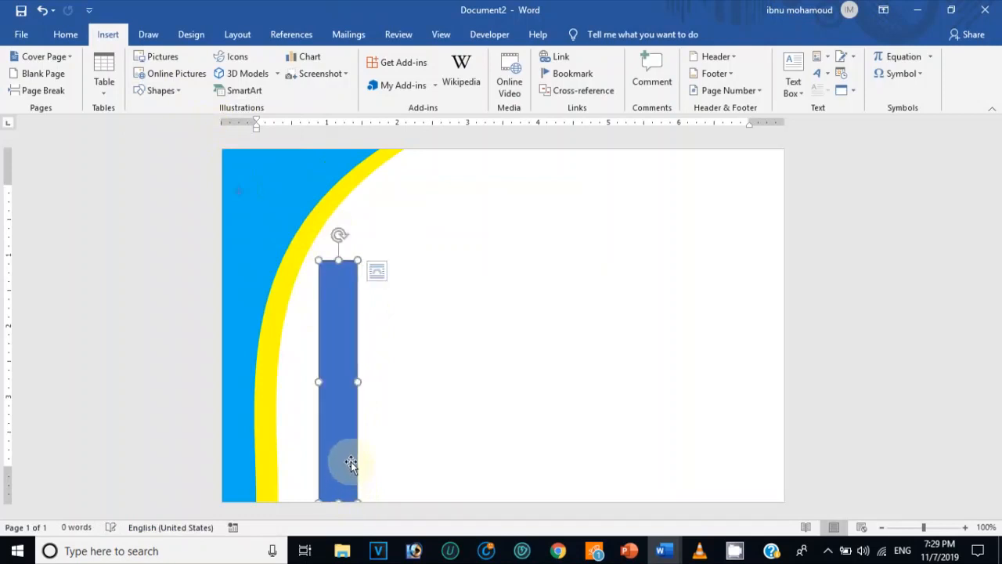
drag(327, 422, 310, 423)
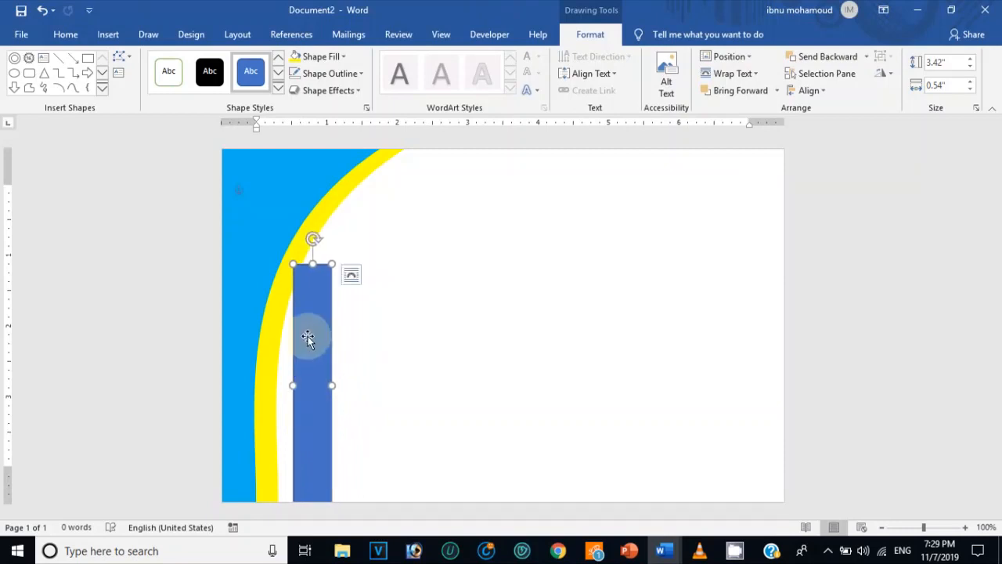
drag(307, 341, 307, 337)
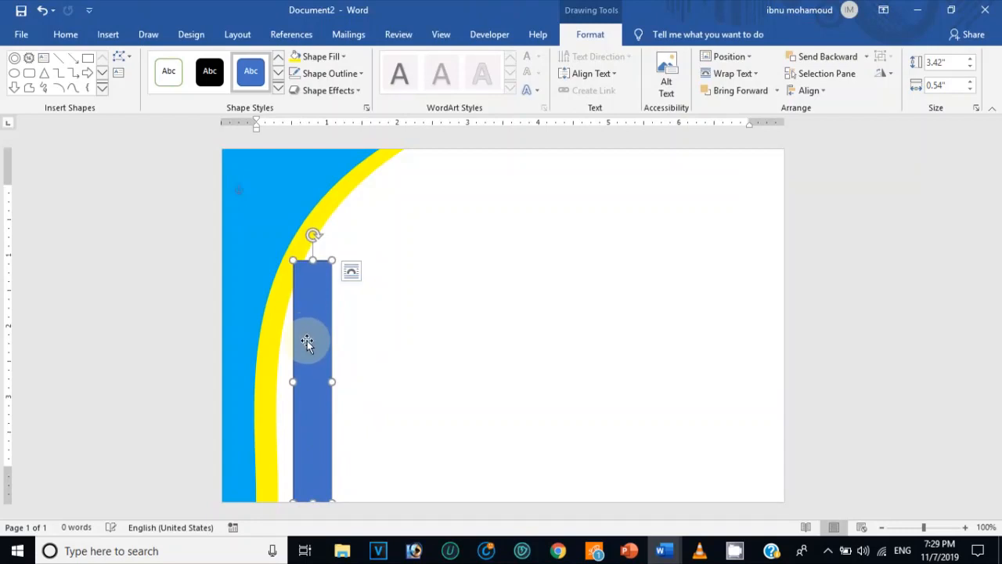
Edit the rectangle's points and delete its upper-left point to make a narrow triangle.
right_click(307, 342)
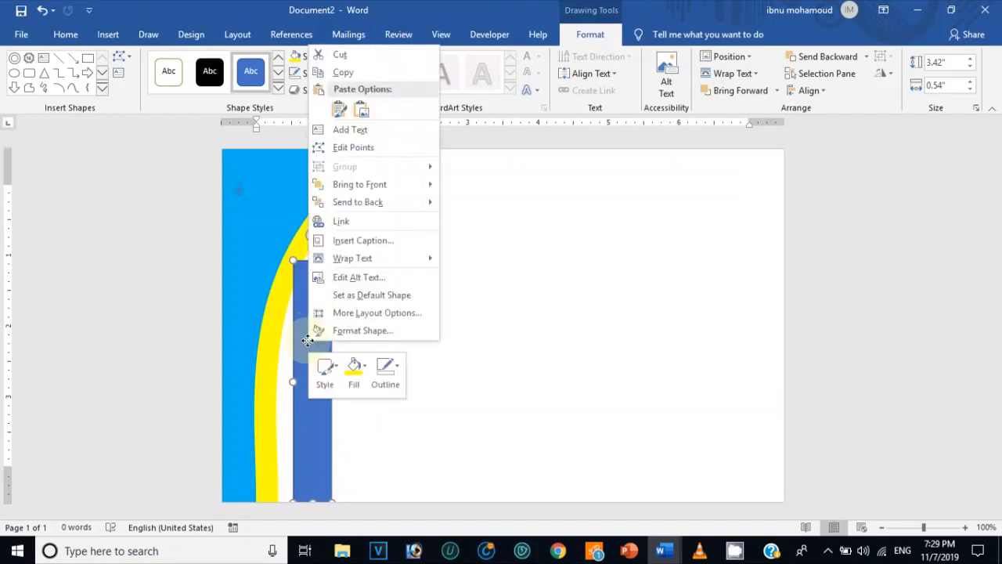
click(353, 147)
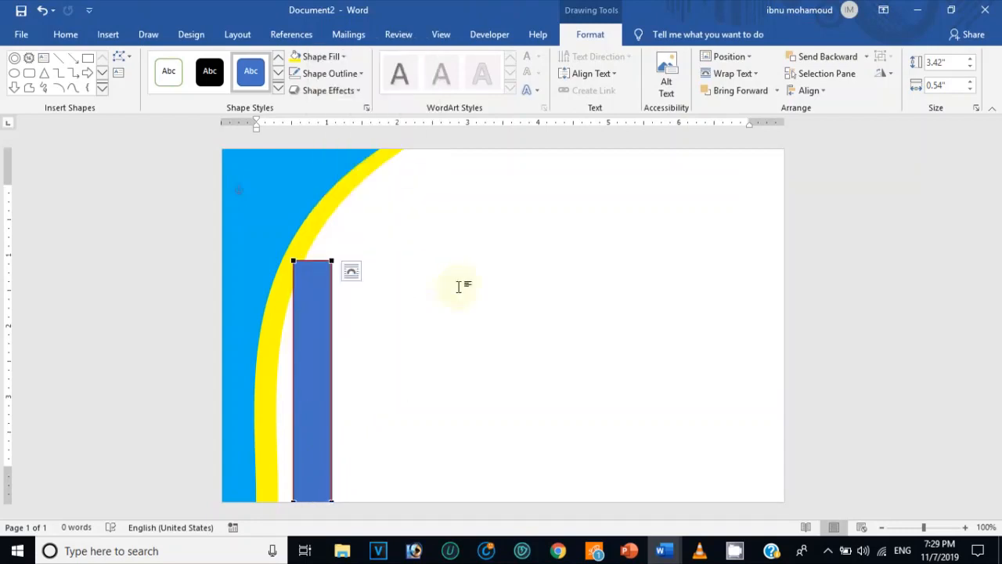
right_click(294, 260)
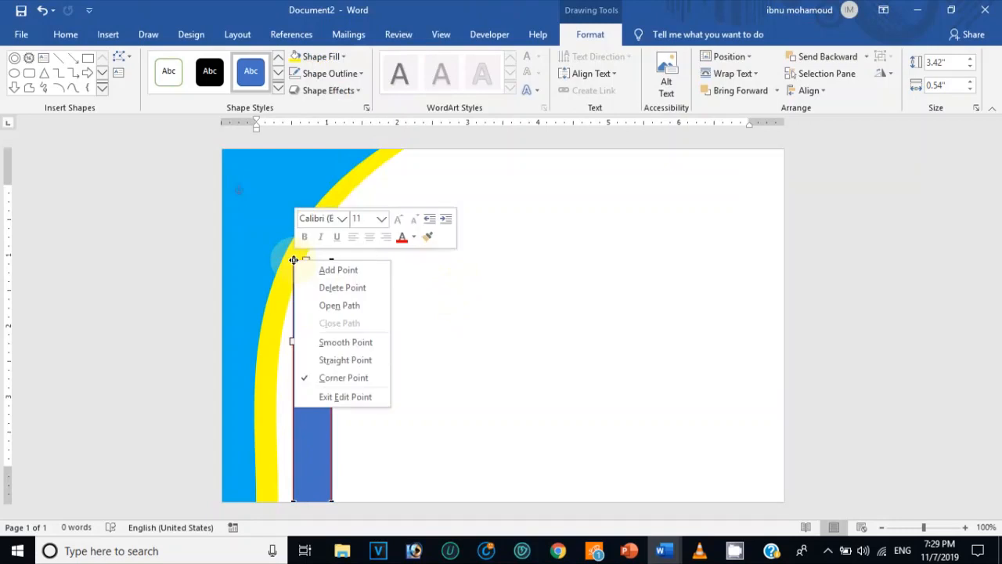
click(335, 288)
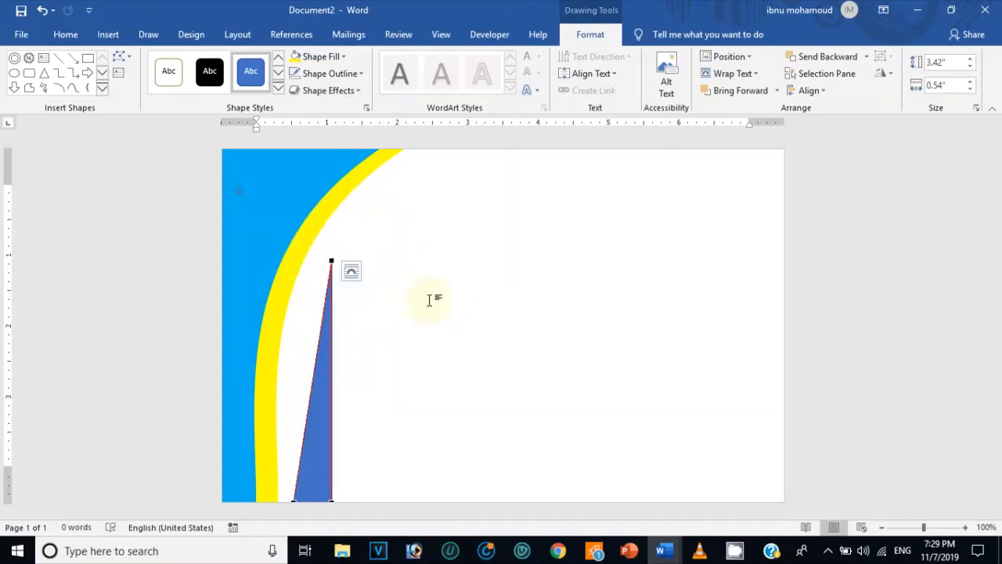
Bend both long sides of the triangle toward the yellow band with the tip point's handles.
click(332, 263)
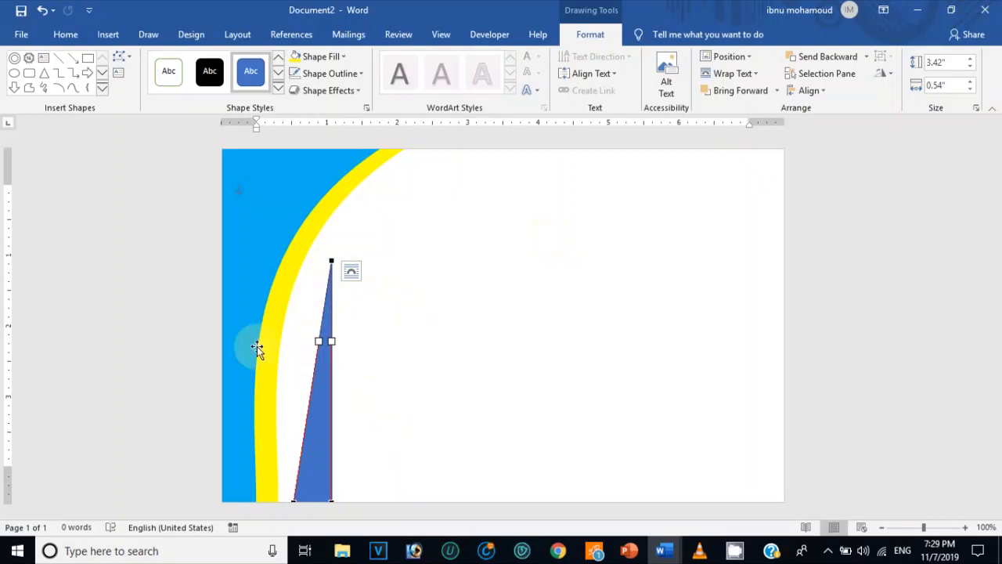
drag(318, 340, 285, 323)
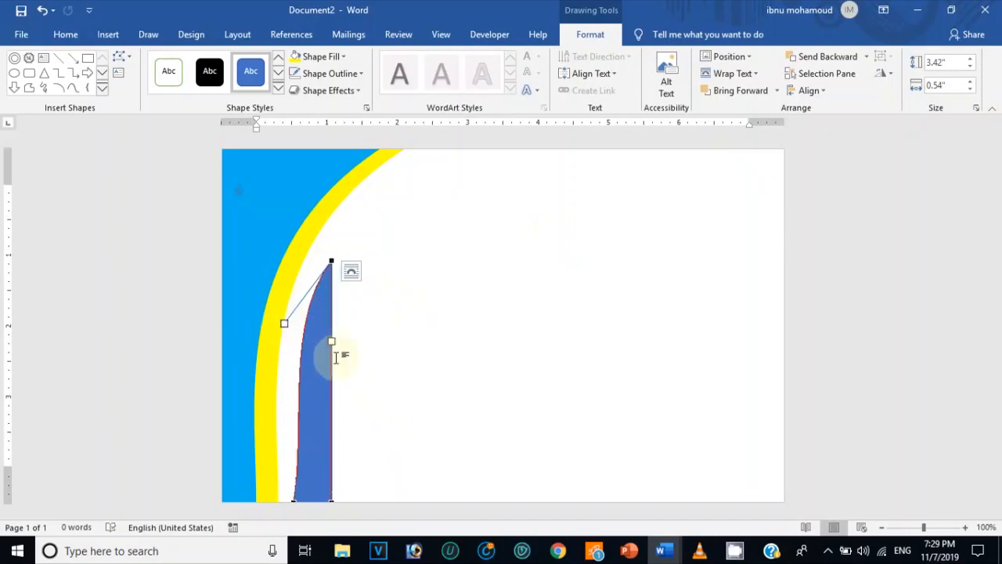
drag(333, 339, 299, 330)
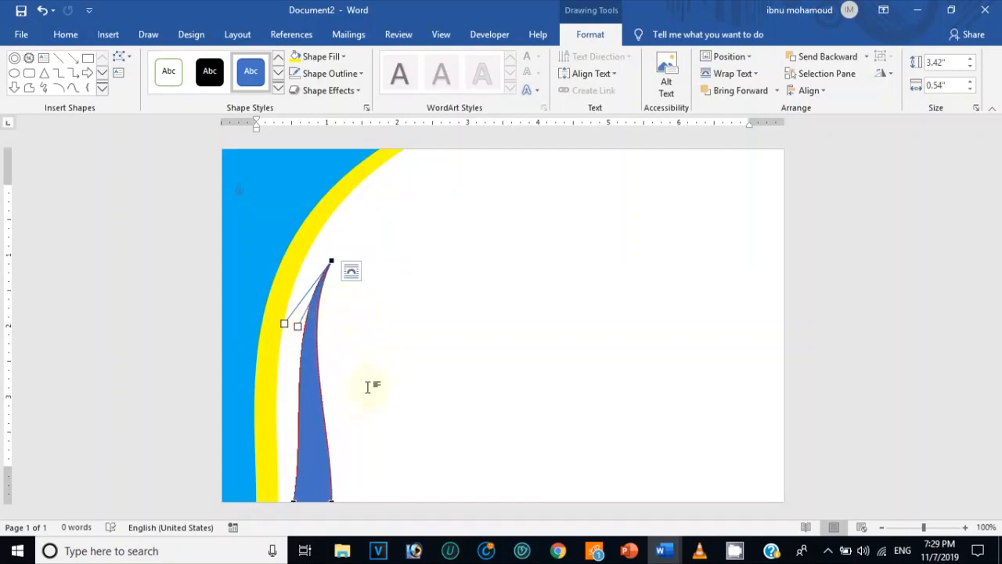
Smooth both sides from the two base points and move the tip up toward the yellow band, making the shape about 3.66 by 0.58 inches.
click(293, 501)
drag(307, 421, 298, 421)
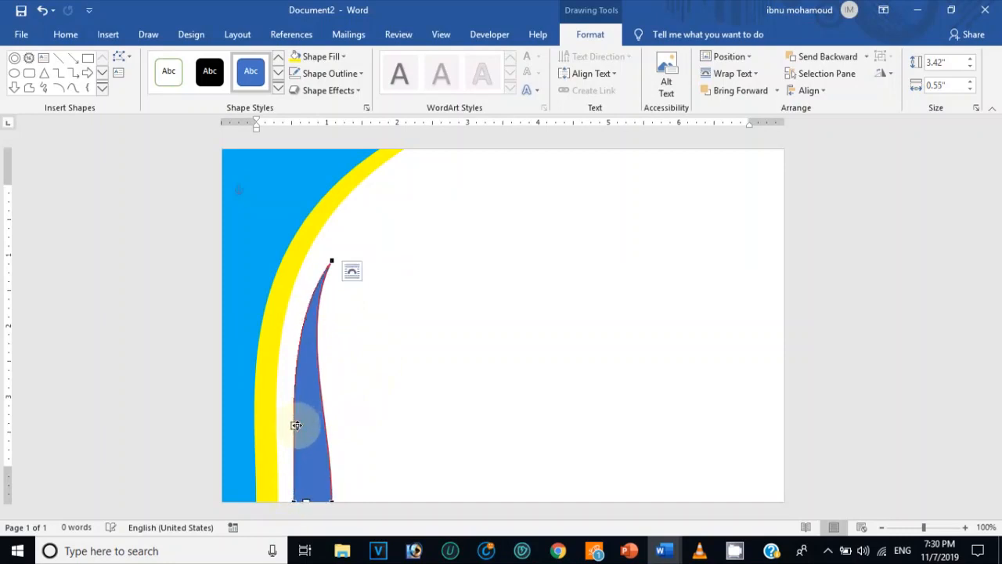
click(330, 500)
drag(330, 422, 316, 418)
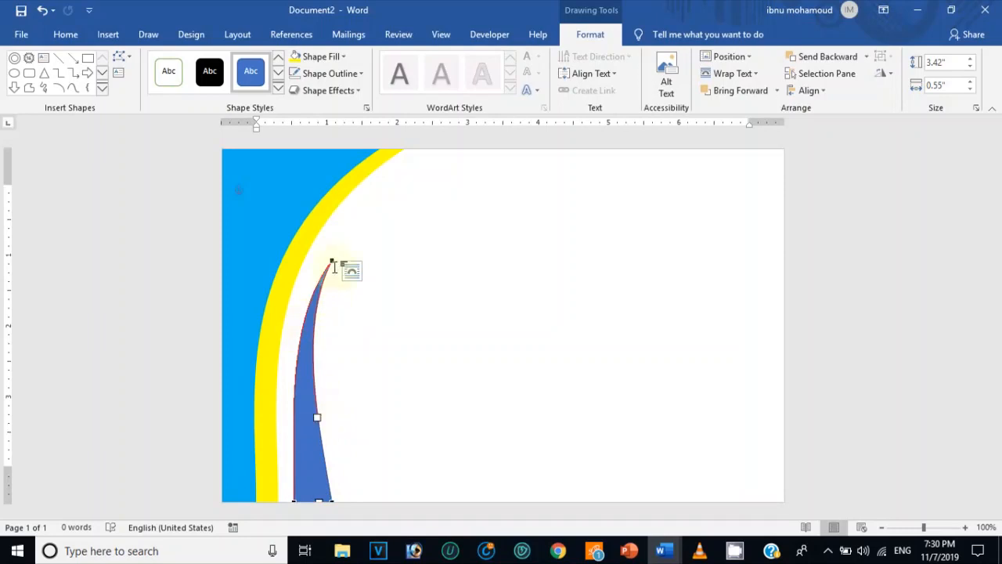
click(333, 262)
drag(329, 262, 323, 246)
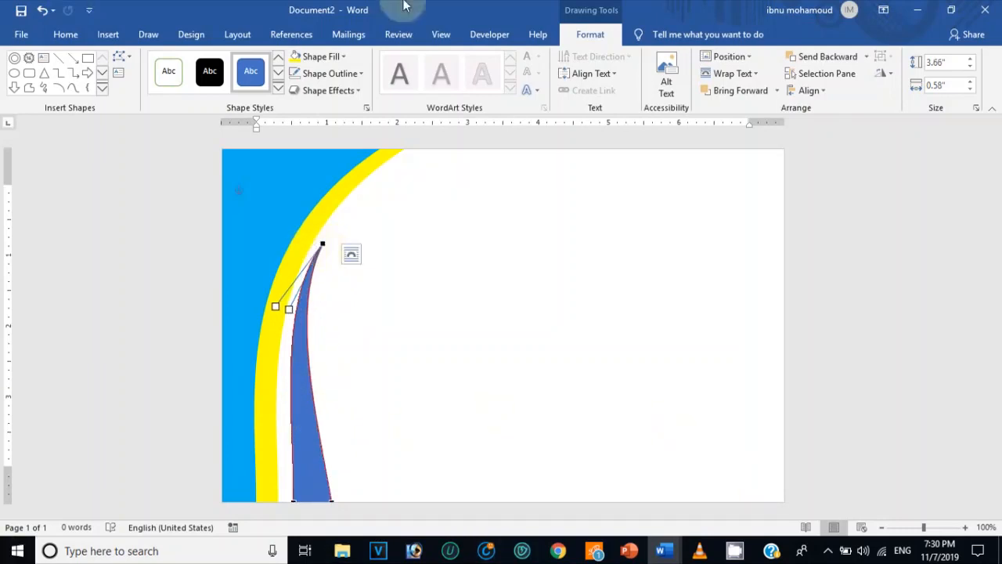
Fill the narrow curved shape with standard red and remove its outline.
click(343, 58)
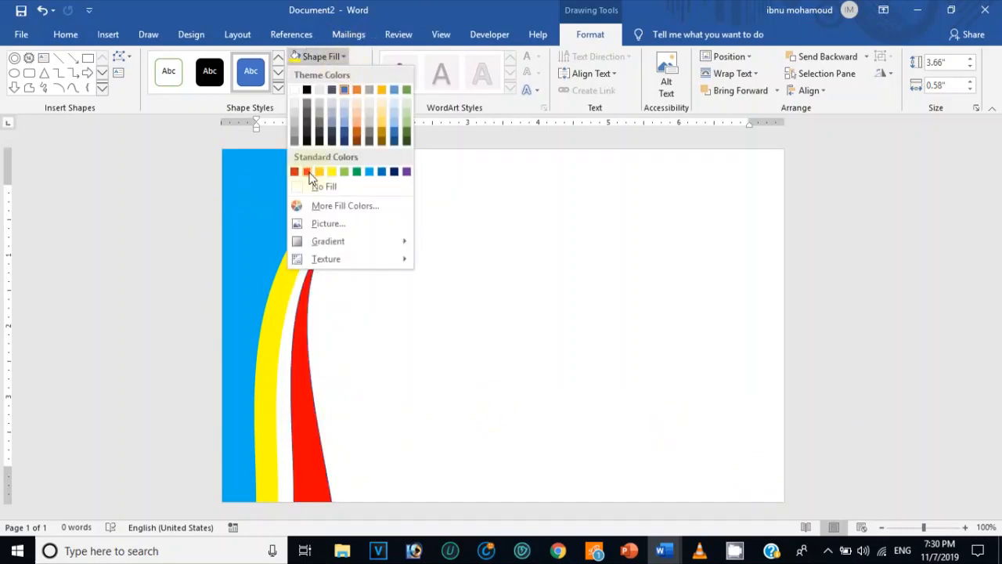
click(309, 172)
click(327, 73)
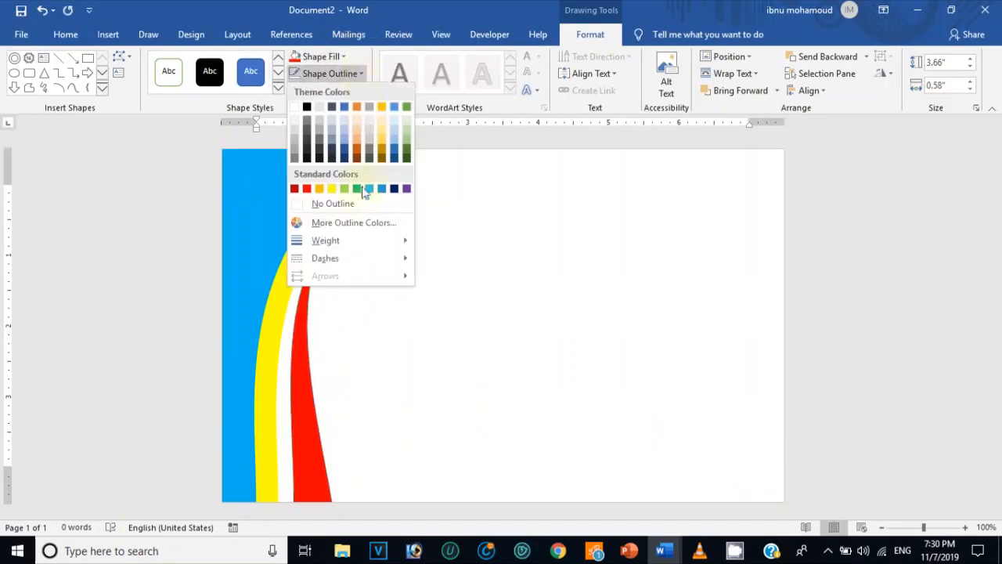
click(359, 206)
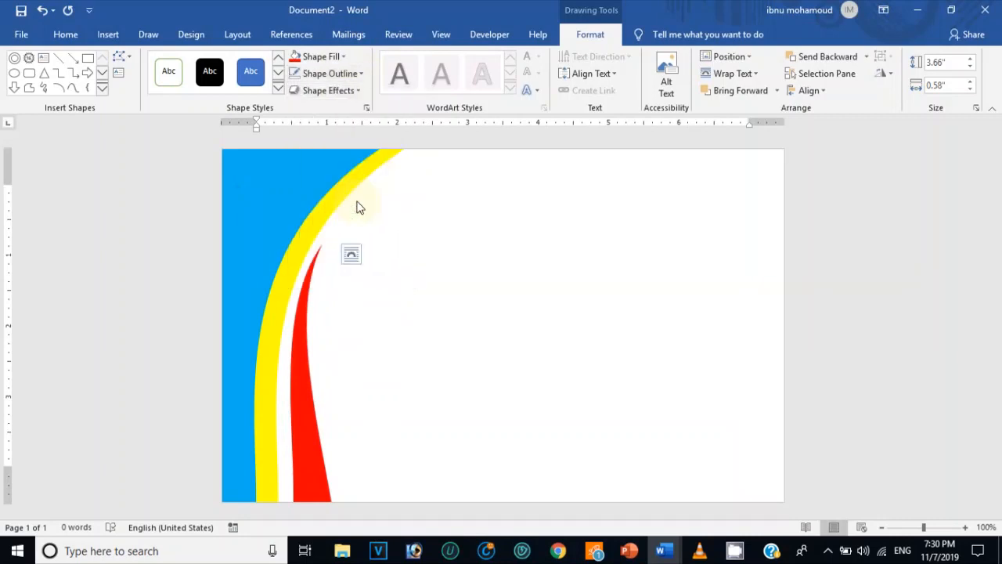
click(364, 447)
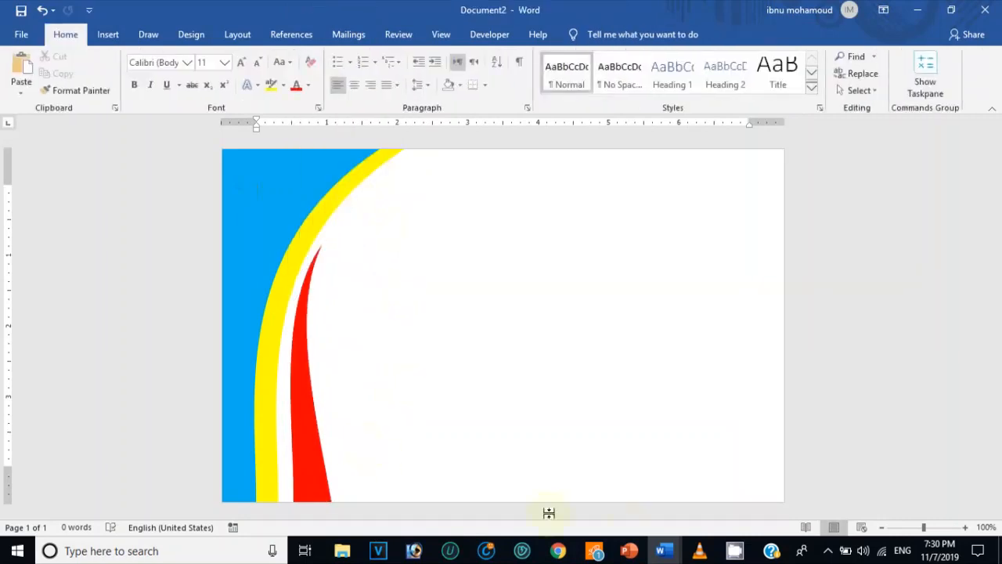
Move the red shape closer to the yellow band and resize it to about 3.58 by 0.64 inches, leaving a thin white gap.
click(321, 478)
drag(321, 478, 314, 474)
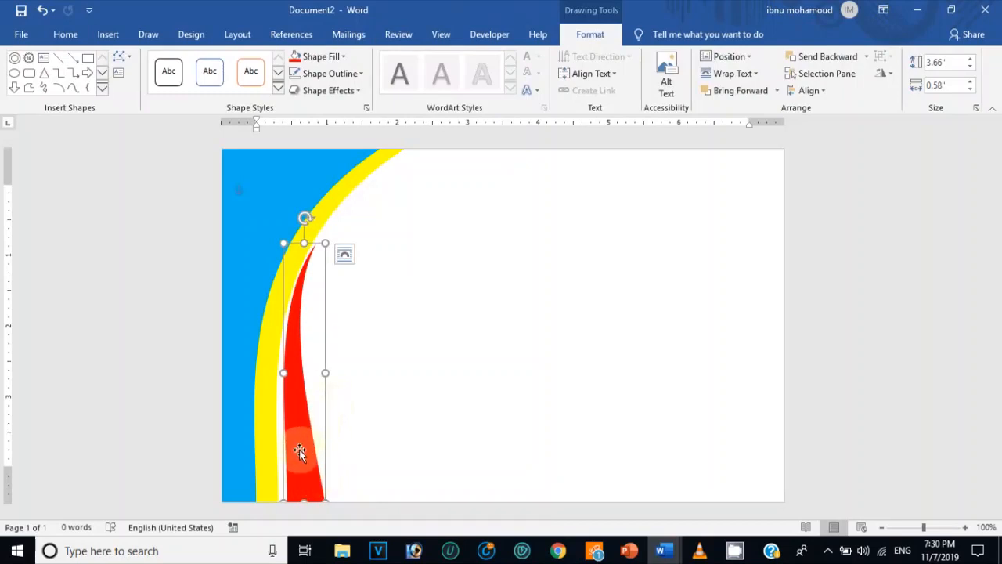
drag(300, 451, 298, 447)
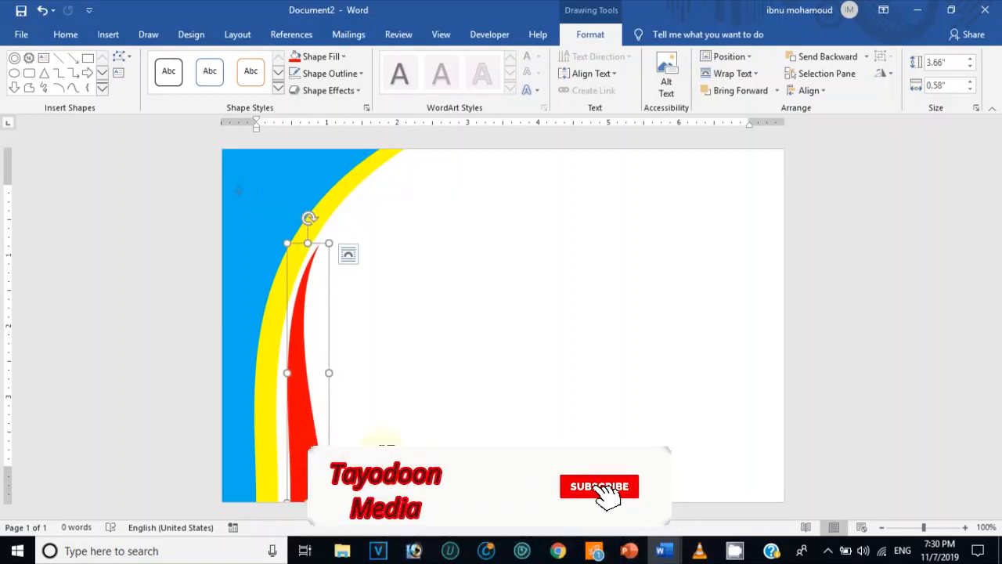
click(386, 462)
click(316, 486)
drag(317, 486, 311, 486)
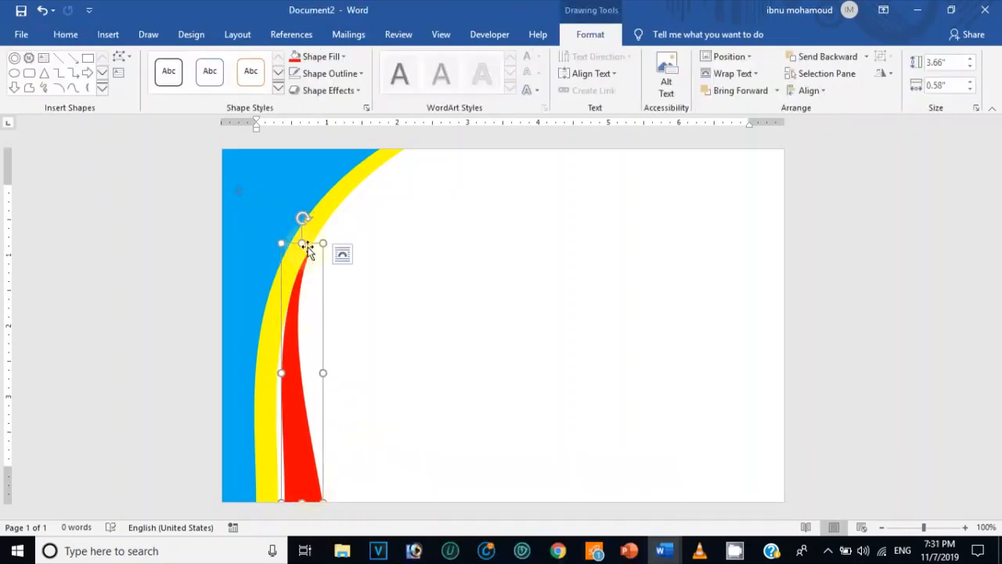
drag(303, 243, 325, 248)
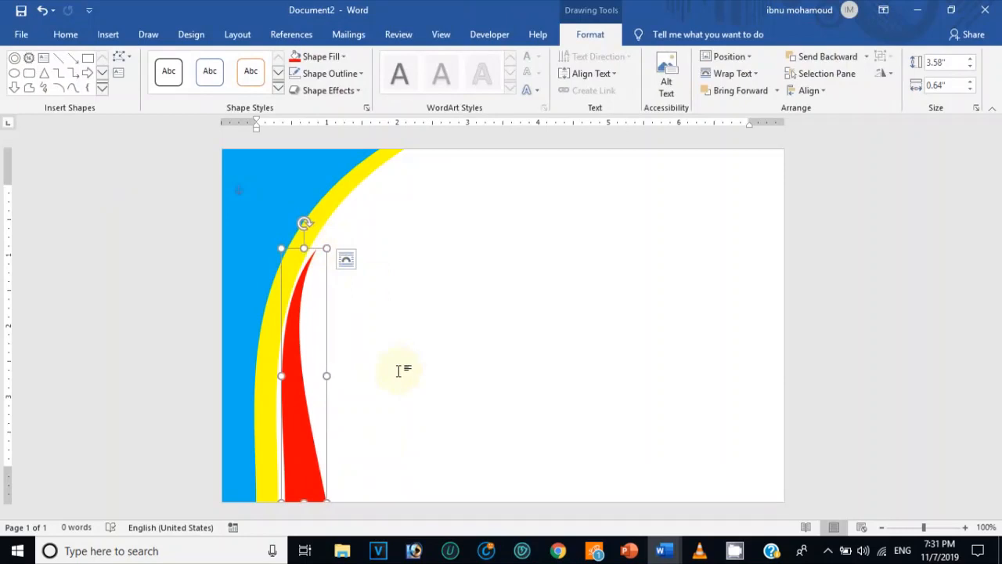
click(400, 370)
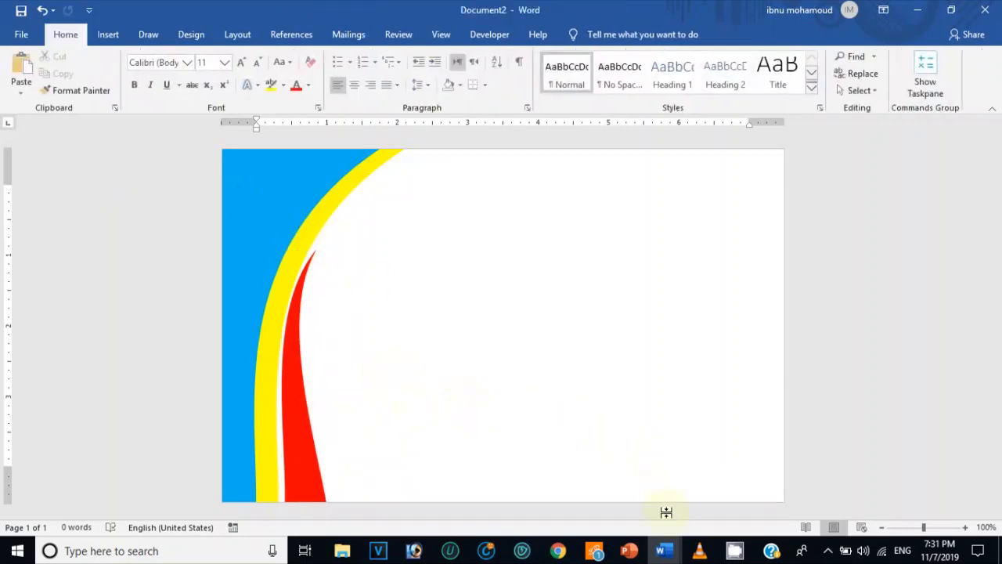
Switch to the New Microsoft Word Document window containing the finished certificate.
mouse_move(664, 548)
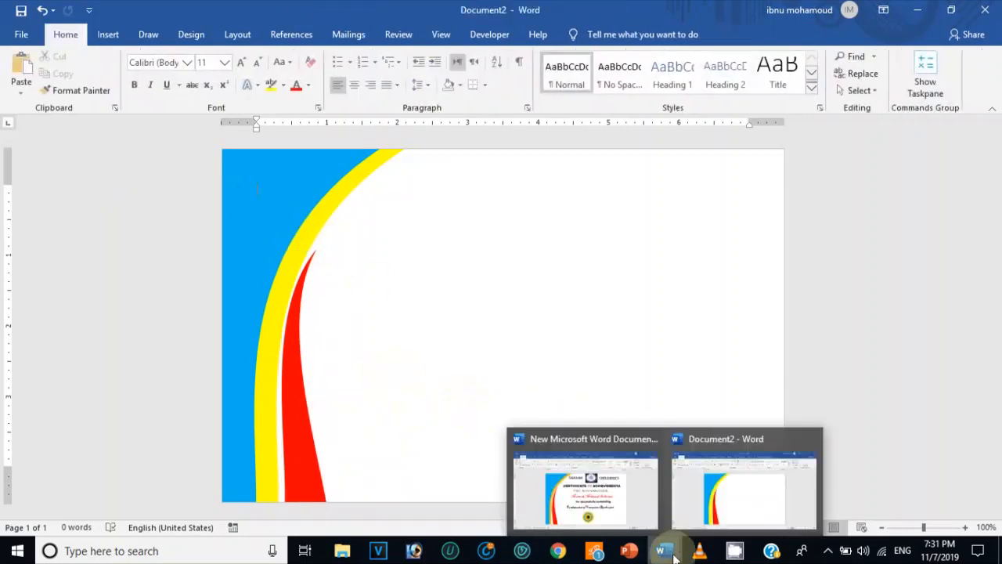
click(591, 505)
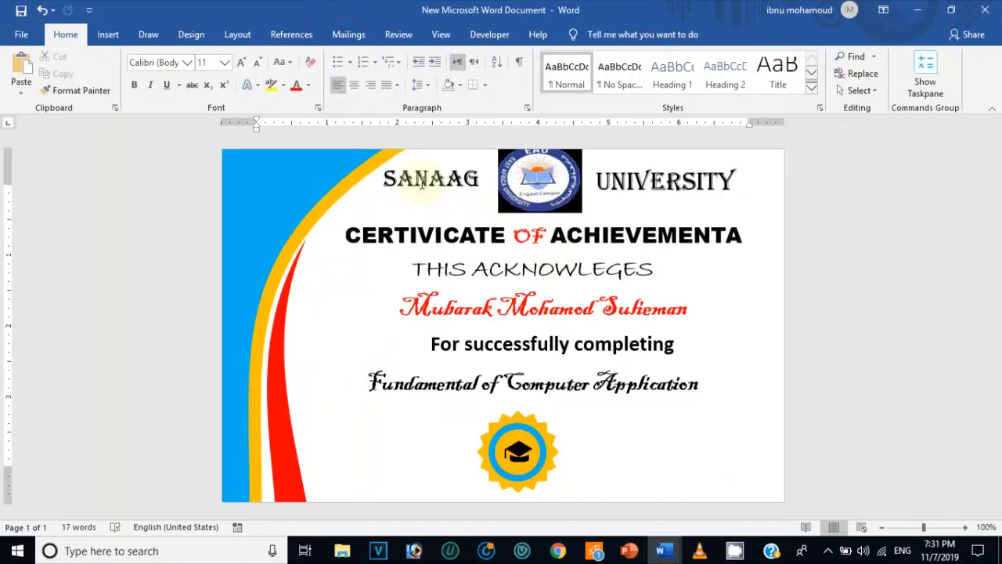
click(523, 187)
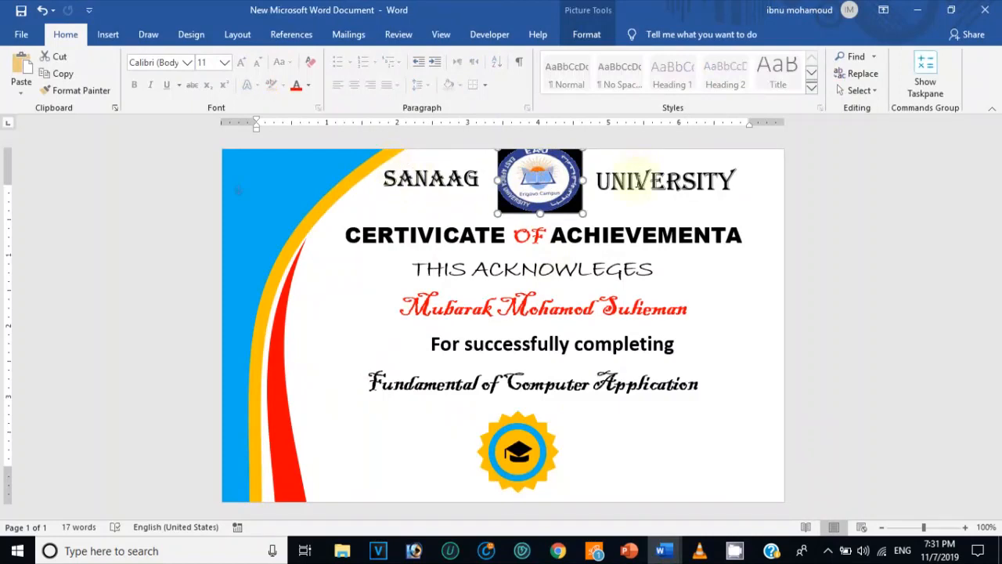
shift+click(635, 180)
shift+click(436, 178)
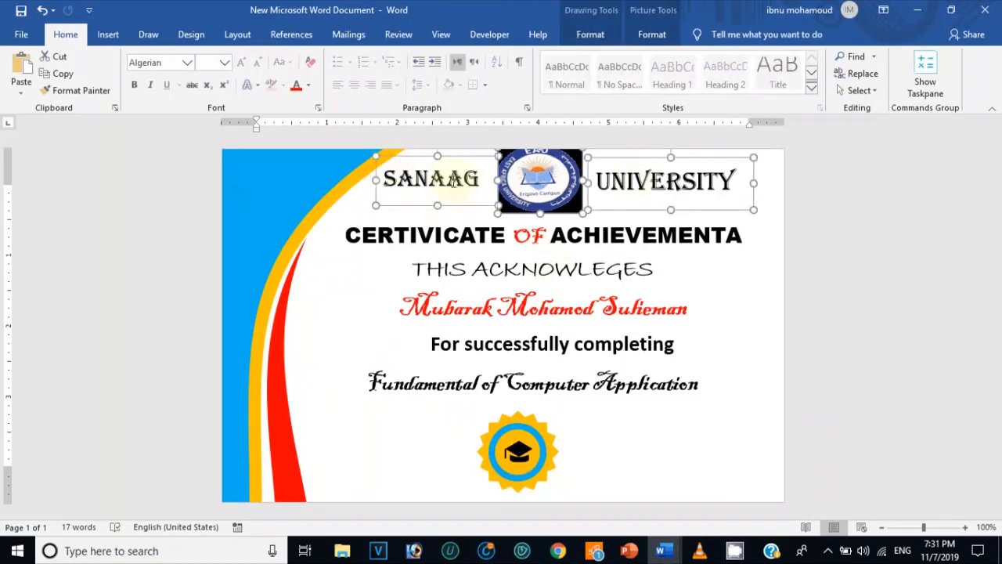
shift+click(444, 235)
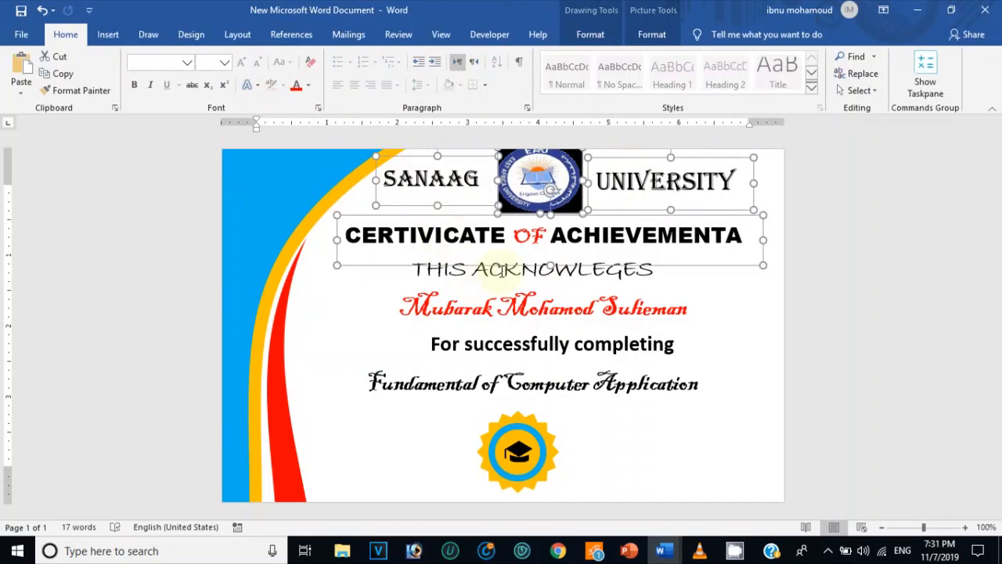
Select together the THIS ACKNOWLEGES line, the certificate title, the SANAAG and UNIVERSITY text boxes, the logo and the recipient's name.
click(502, 270)
shift+click(470, 235)
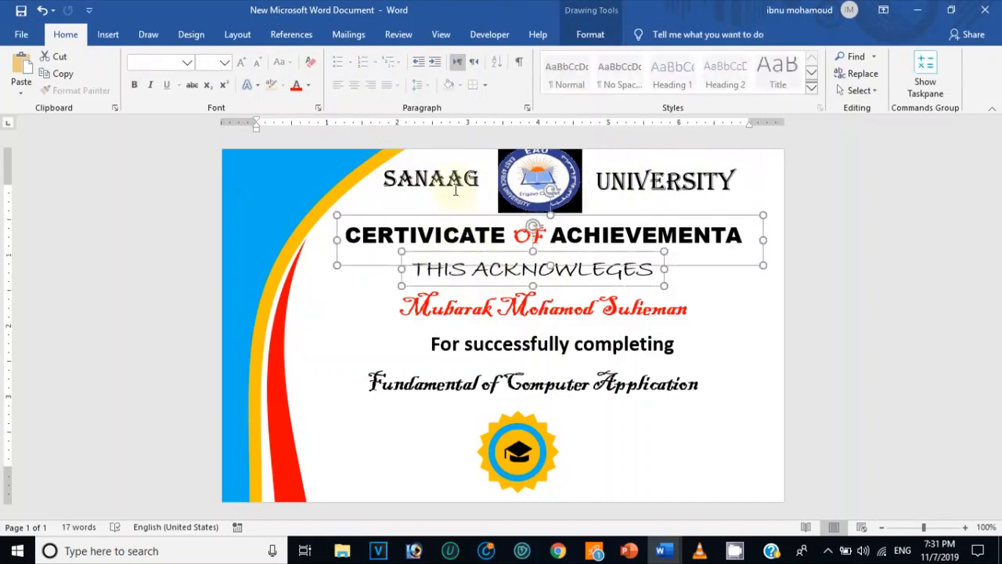
shift+click(454, 188)
shift+click(651, 180)
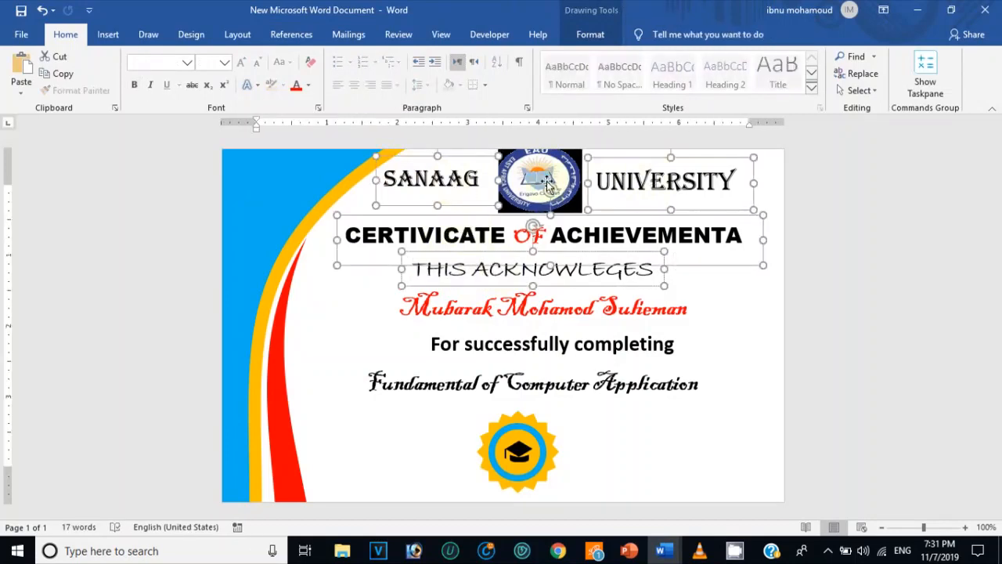
shift+click(548, 184)
shift+click(562, 308)
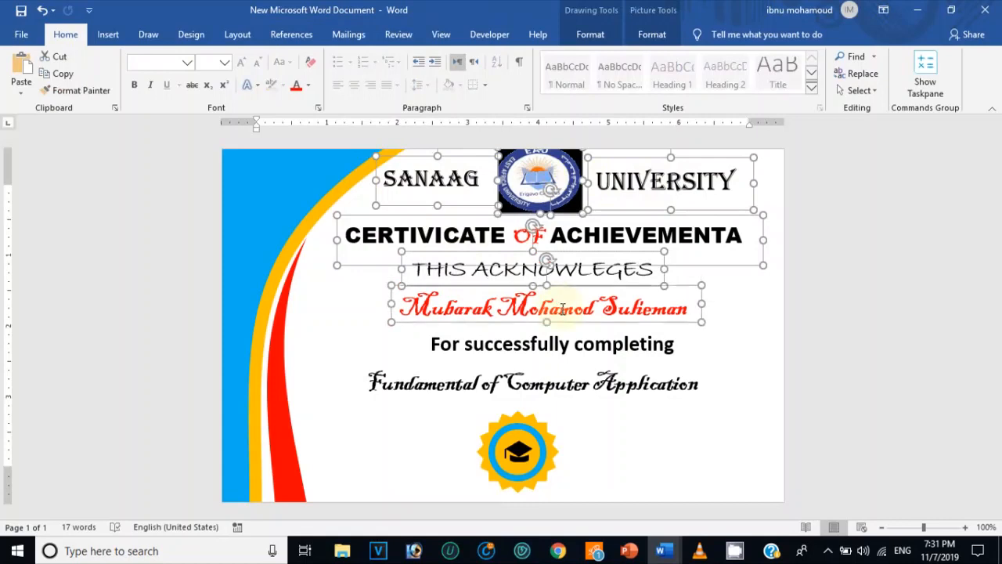